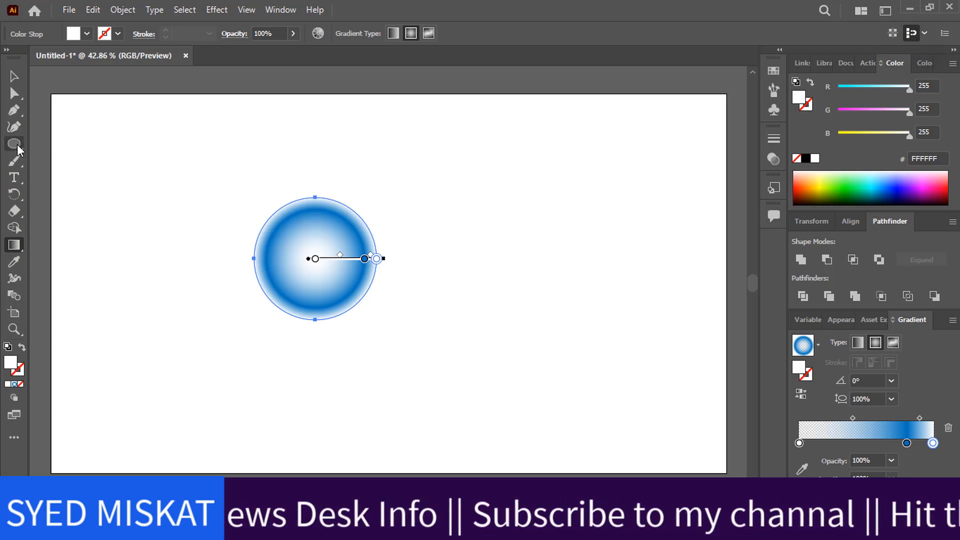
Step: Cover the whole artboard with a black-filled rectangle with no stroke and send it behind the circle
drag(16, 146, 53, 144)
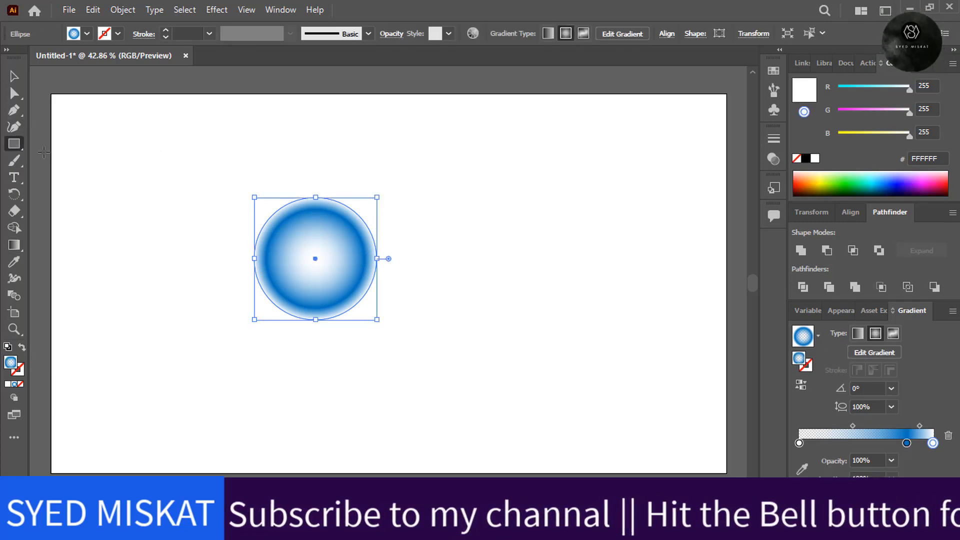
click(10, 385)
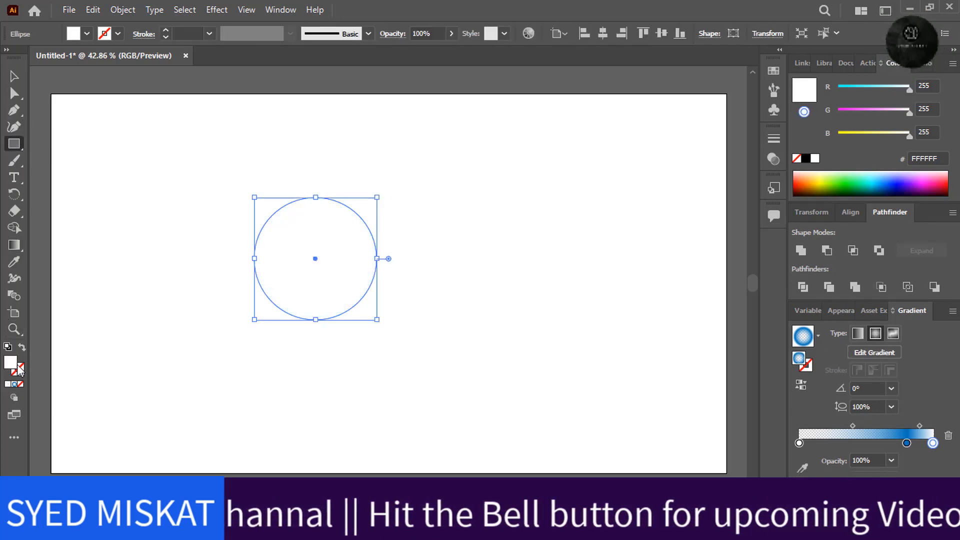
drag(45, 89, 357, 258)
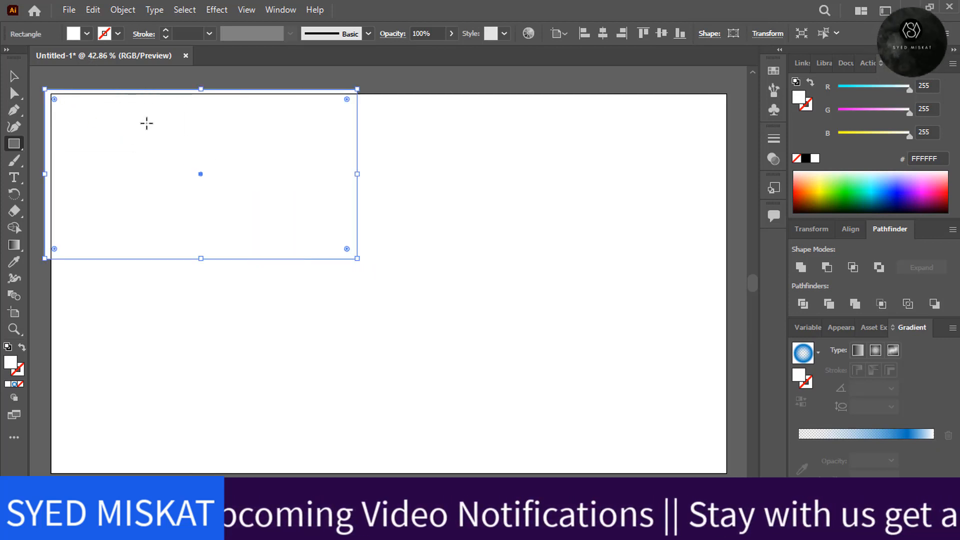
click(16, 75)
mouse_move(104, 126)
mouse_down()
mouse_move(148, 163)
mouse_move(115, 139)
mouse_move(116, 128)
mouse_up()
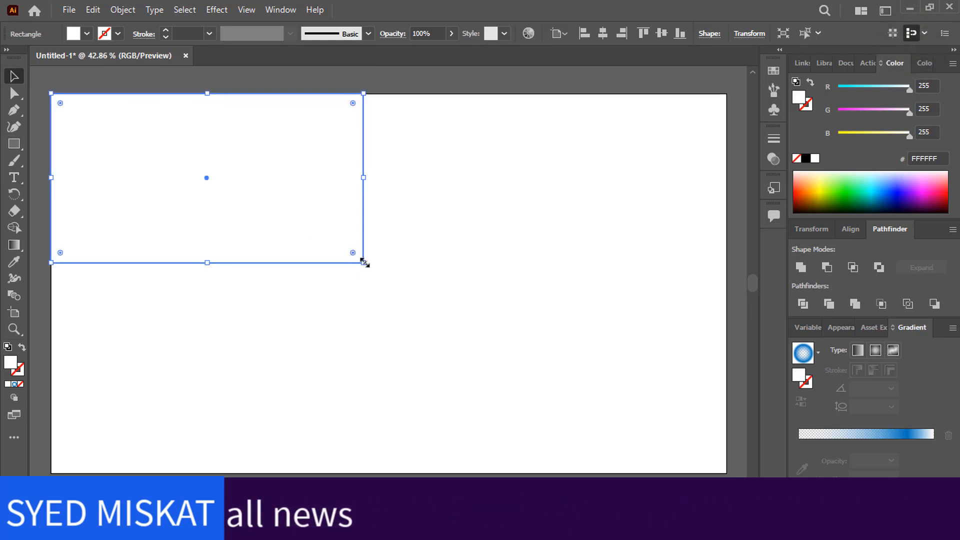
drag(363, 261, 722, 470)
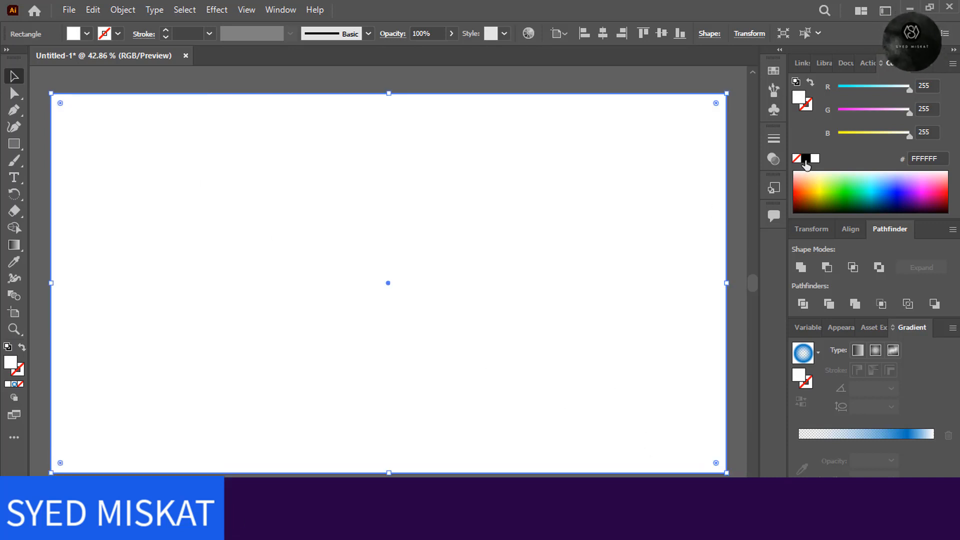
click(805, 158)
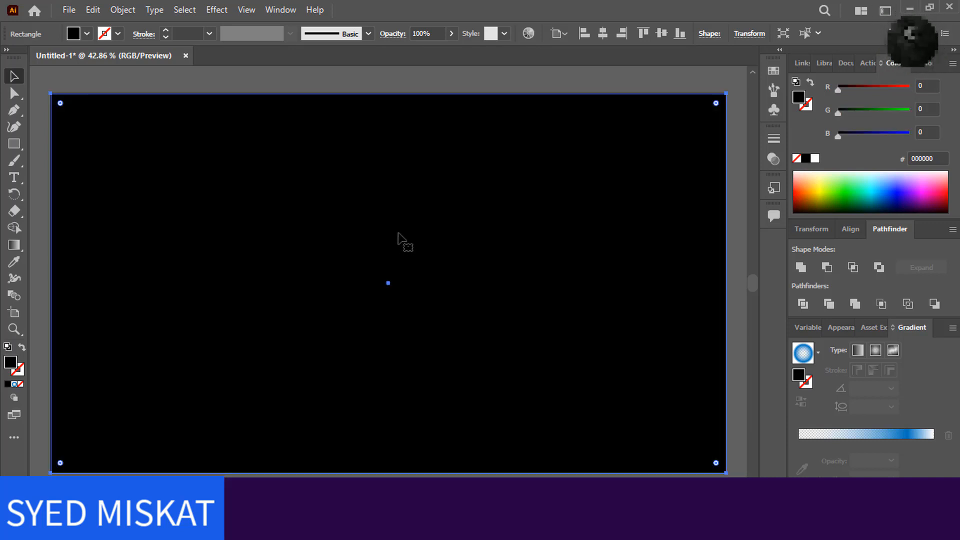
key(ctrl+shift+bracketleft)
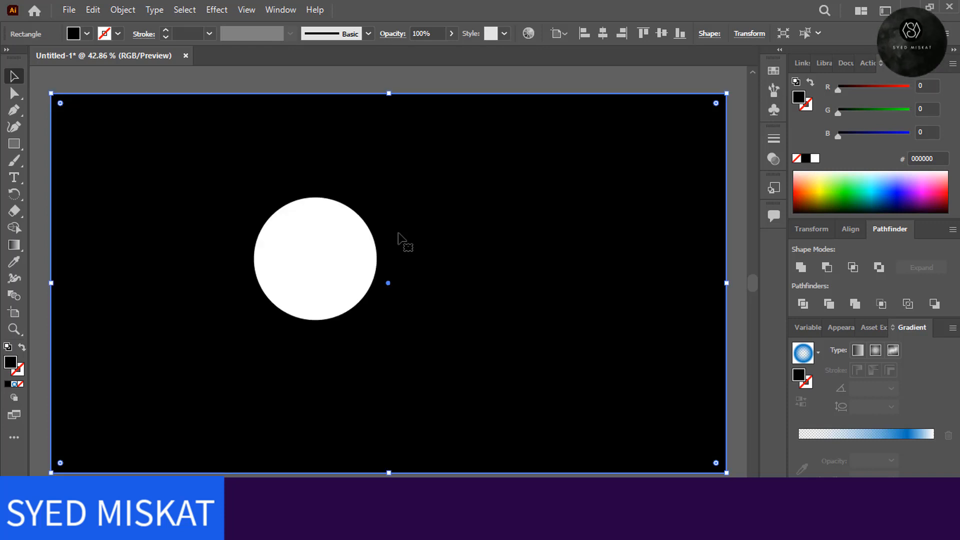
Step: Reapply the radial blue gradient fill to the circle and move it slightly up and to the right
click(319, 234)
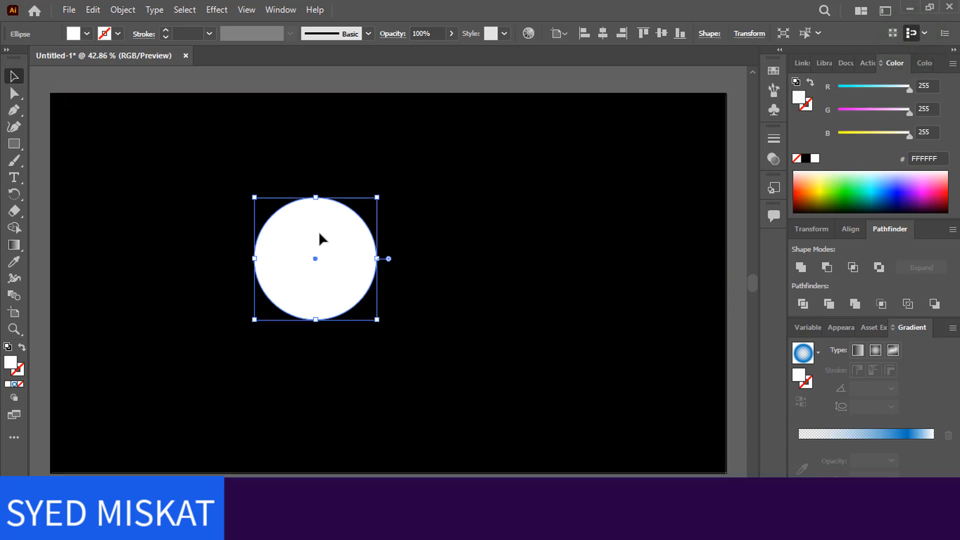
click(14, 384)
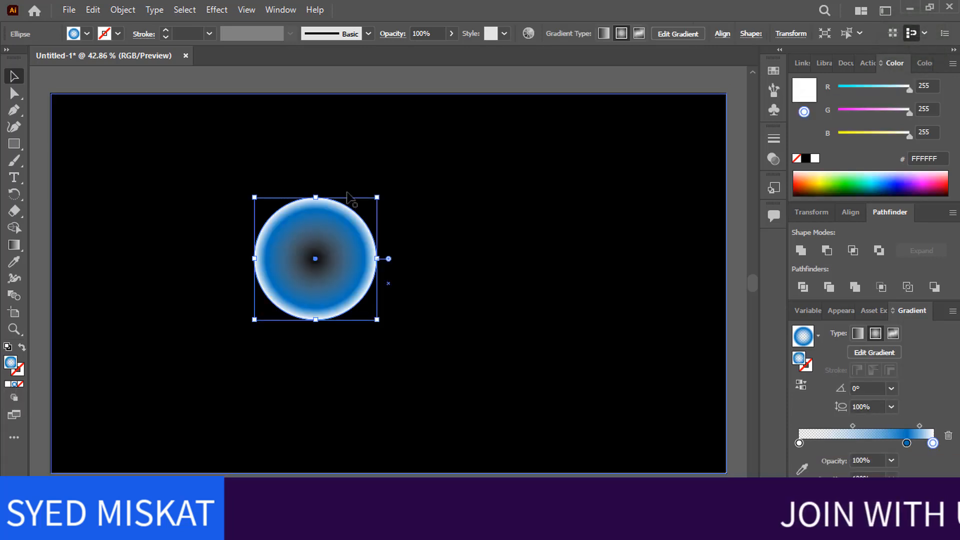
drag(340, 239, 380, 228)
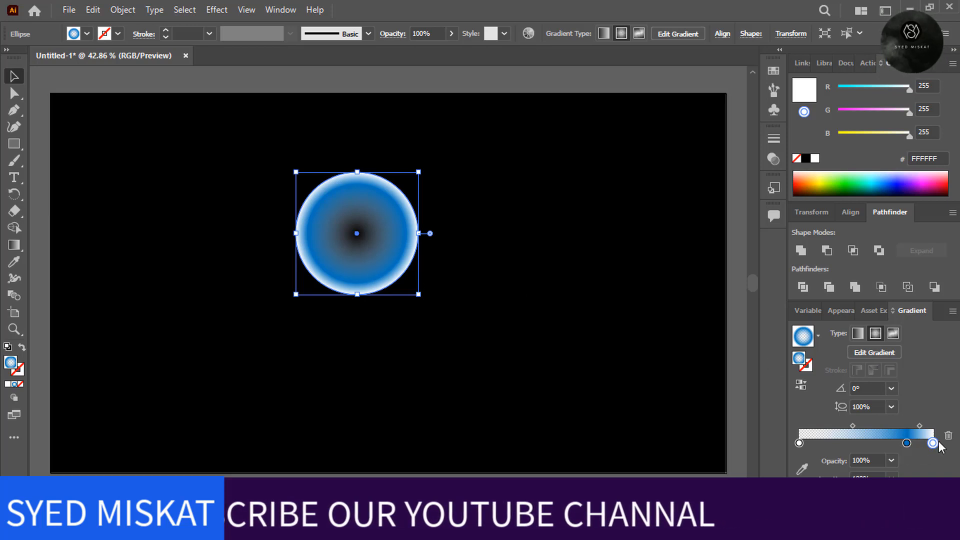
Step: Lock the black background rectangle
click(151, 154)
key(ctrl+2)
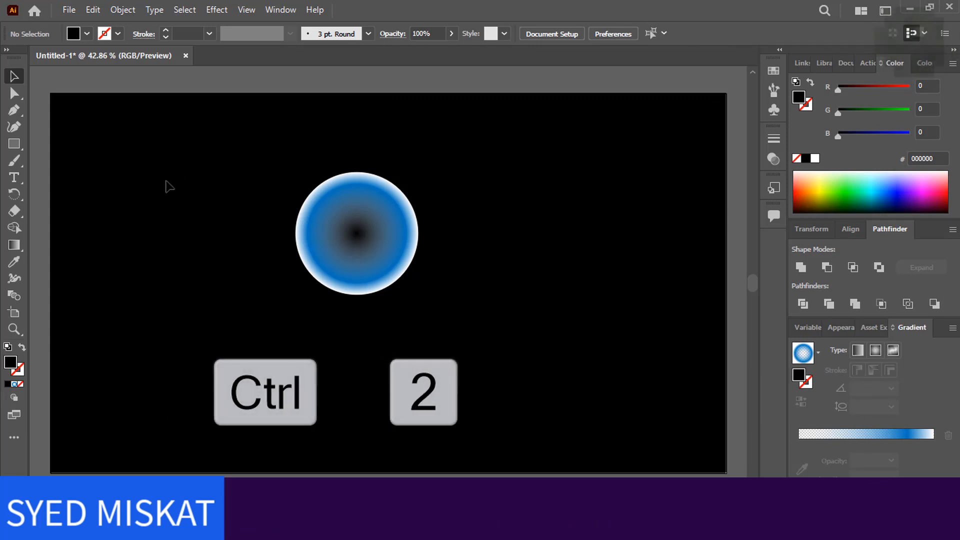
Step: Move the circle's transparent gradient stop to about 87% and blue stop to about 93%, and shift the circle slightly down and left
mouse_move(392, 248)
mouse_down()
mouse_move(394, 265)
mouse_move(394, 247)
mouse_up()
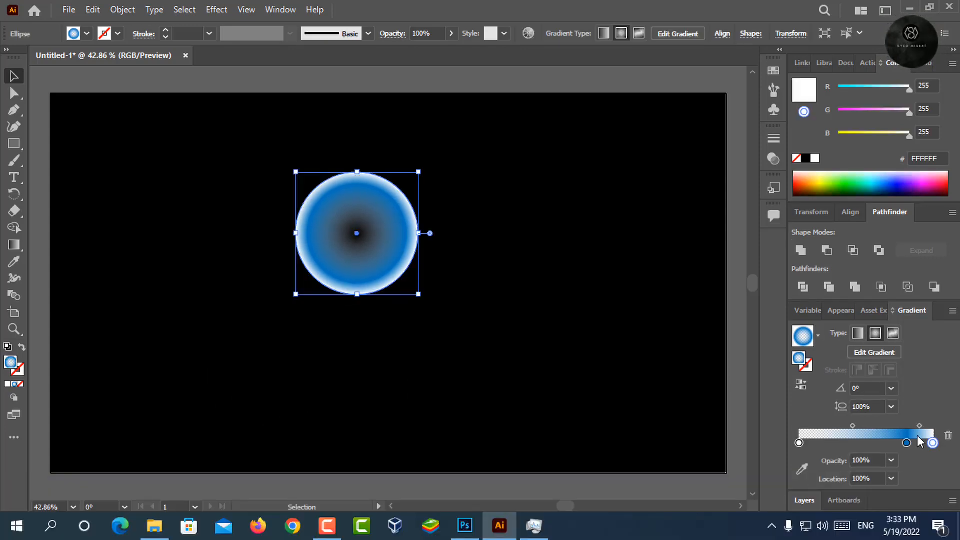
drag(799, 443, 912, 428)
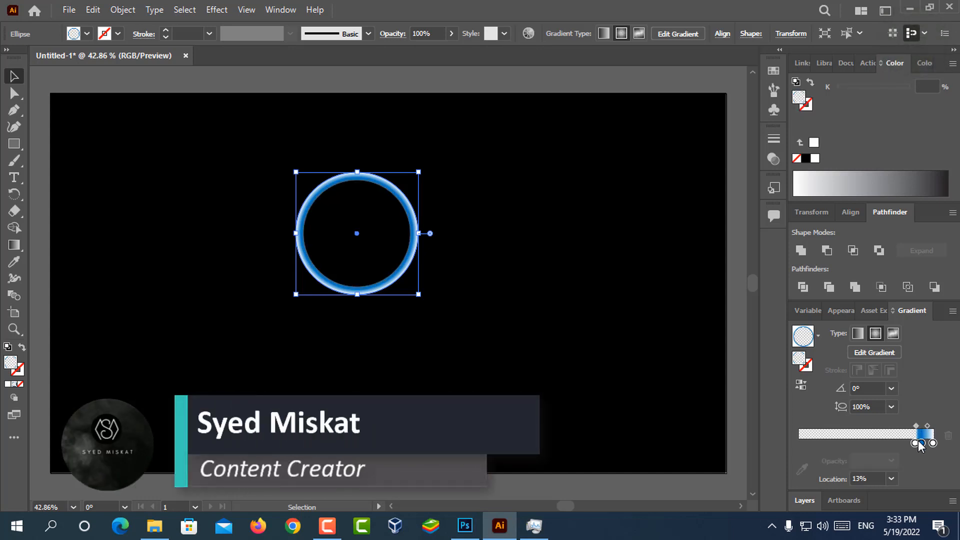
drag(915, 443, 911, 443)
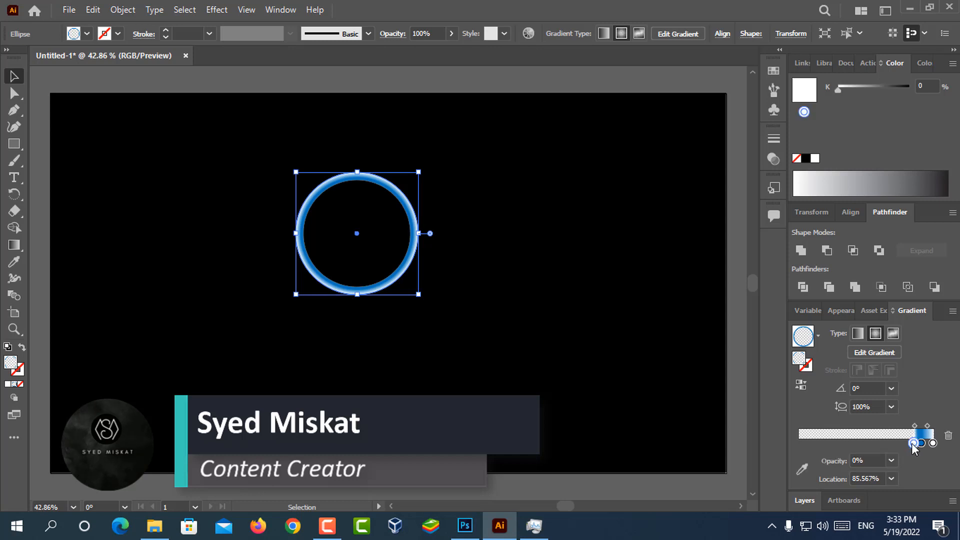
click(921, 444)
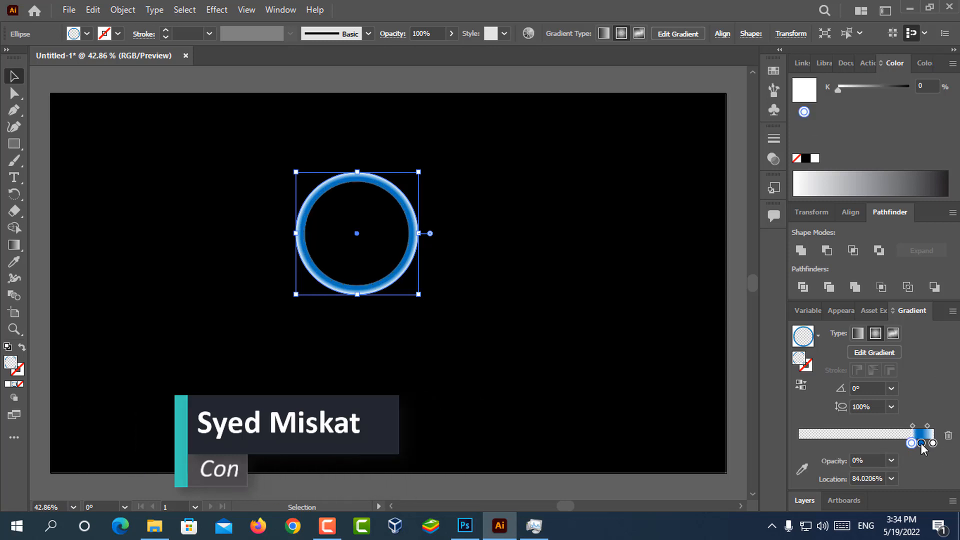
drag(913, 443, 917, 445)
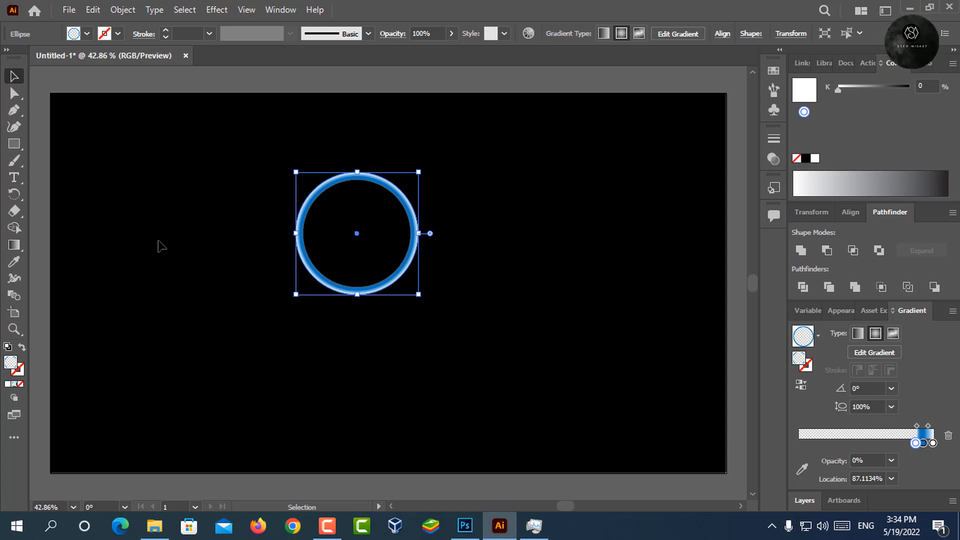
drag(391, 188, 367, 204)
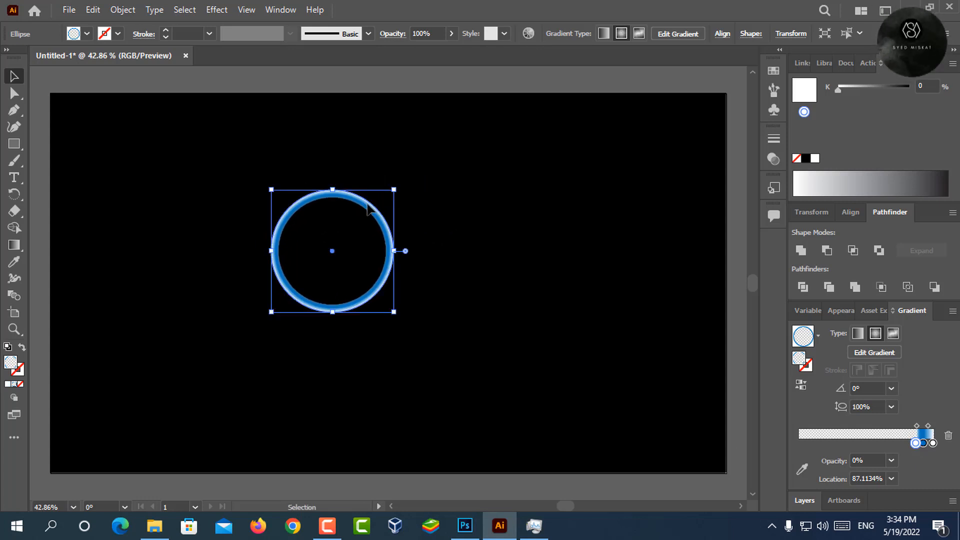
Step: Set the opacity of the circle's outer white gradient stop to 70%
click(933, 443)
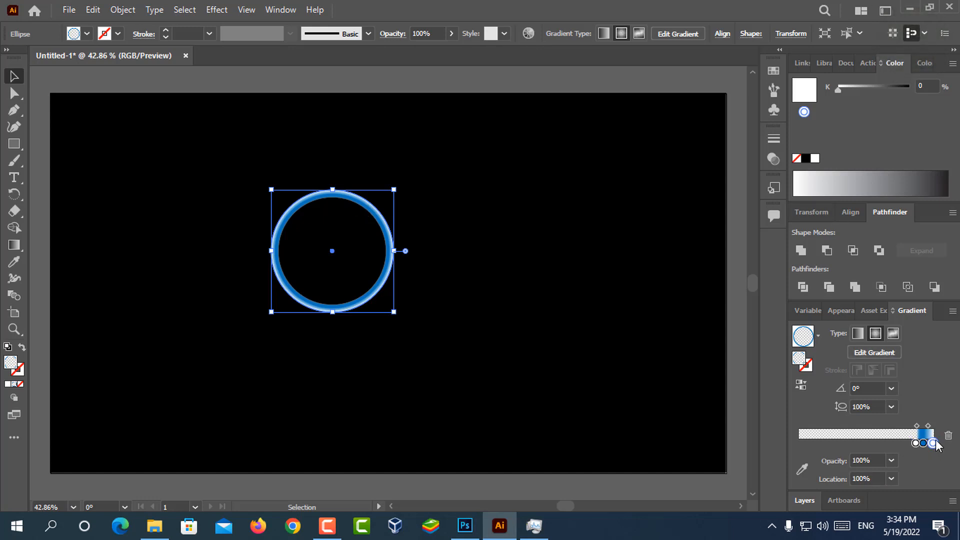
click(892, 460)
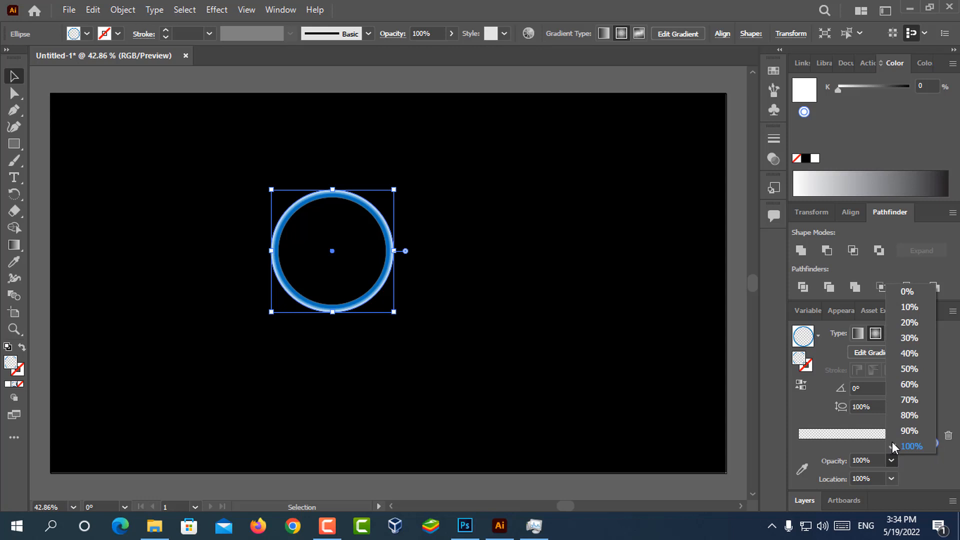
click(907, 393)
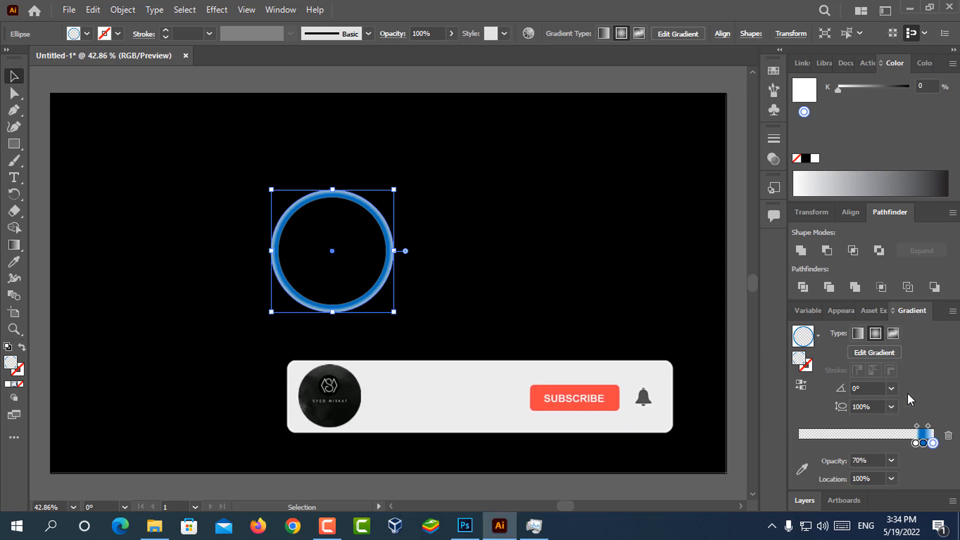
Step: Set the blue gradient stop's opacity to 60% and move the transparent stop to a location of about 85.6%
click(924, 443)
click(893, 460)
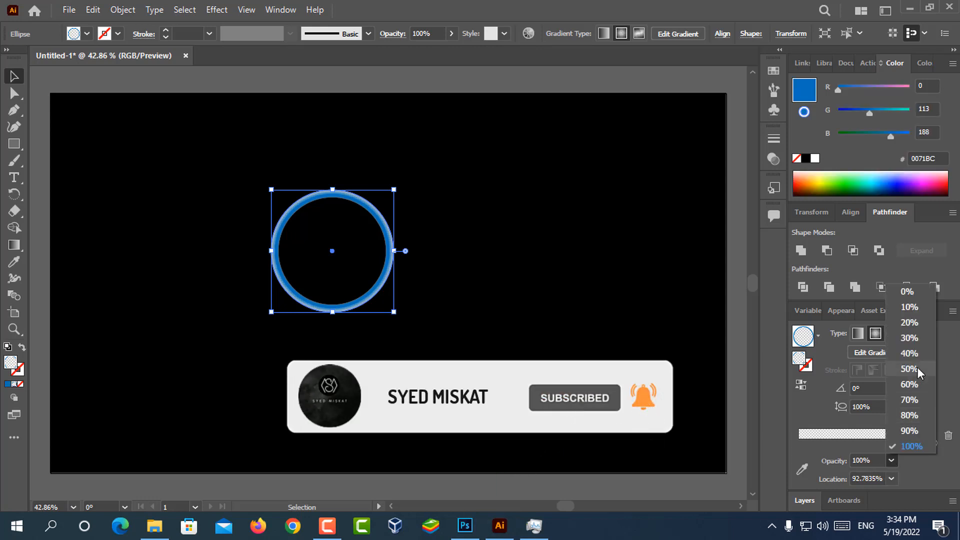
click(915, 376)
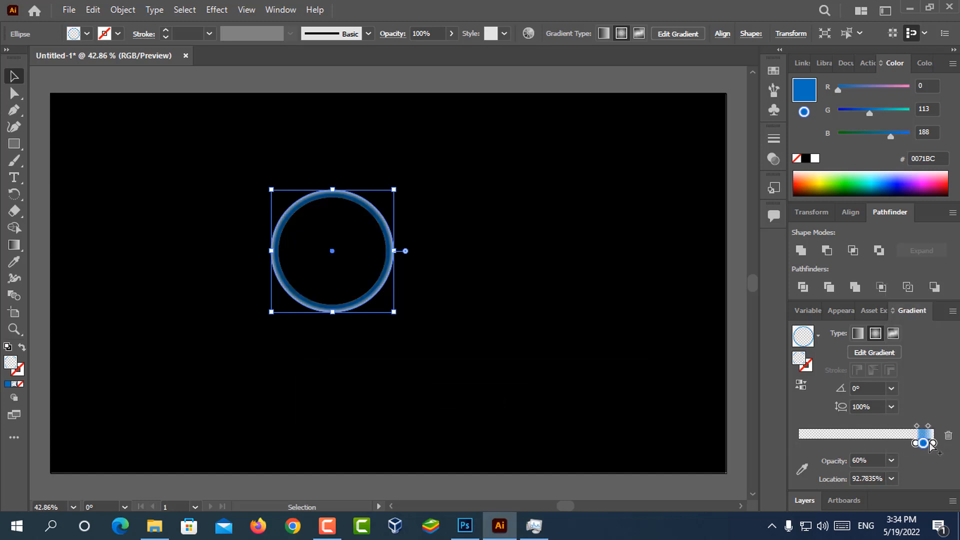
click(893, 460)
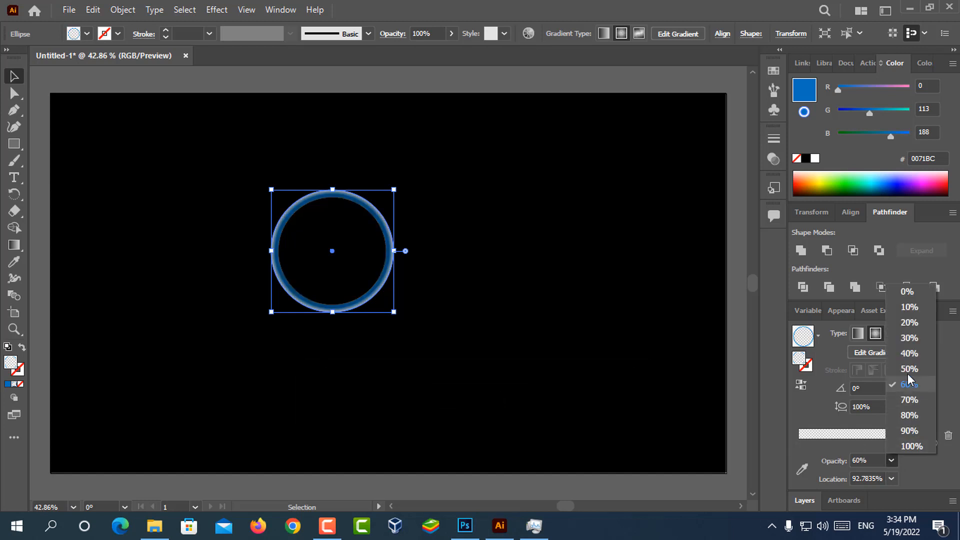
click(915, 393)
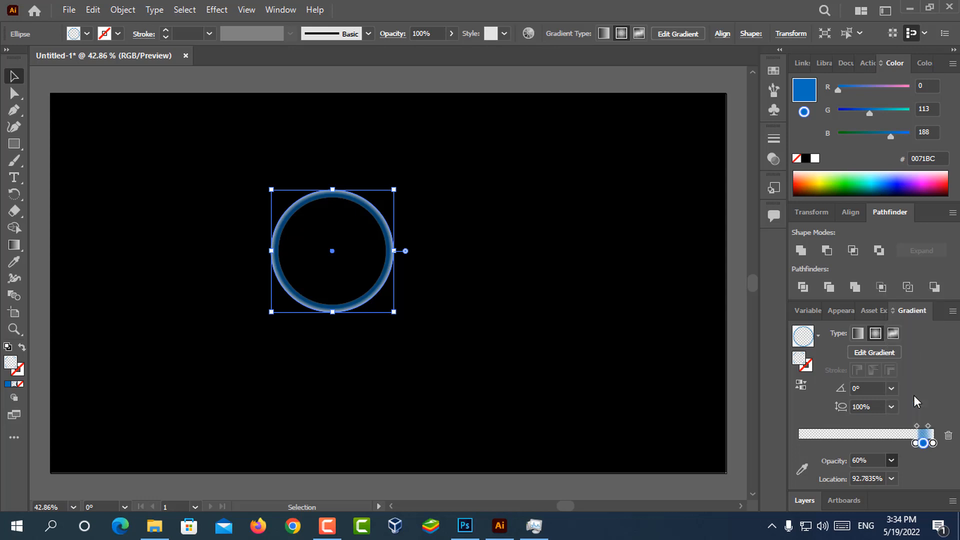
click(932, 443)
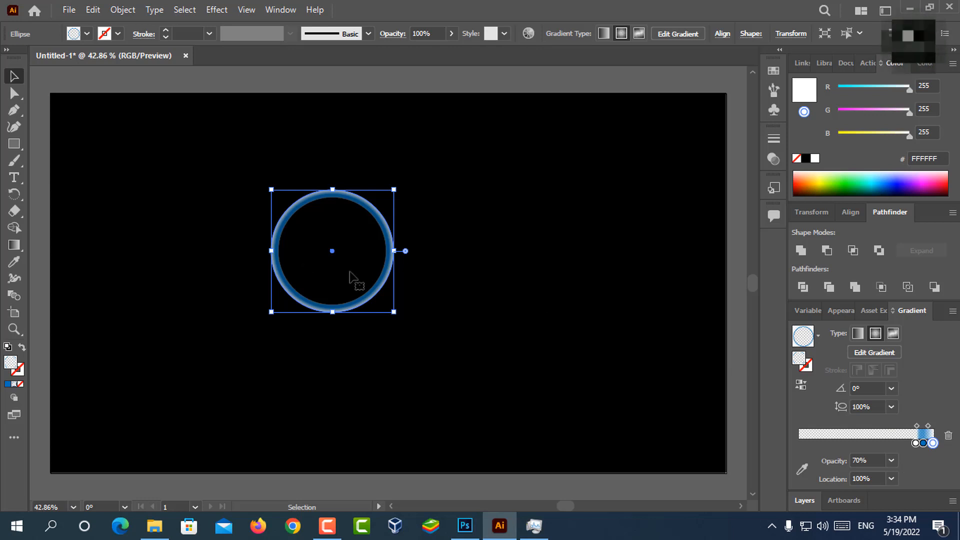
click(915, 443)
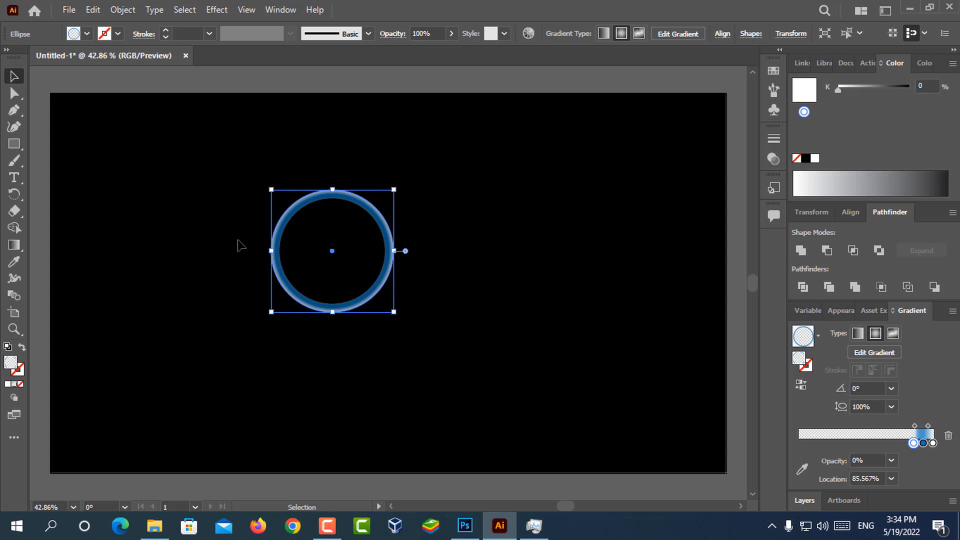
Step: Draw a closed crescent-shaped highlight inside the upper part of the ring with the Curvature tool and fill it white
click(13, 127)
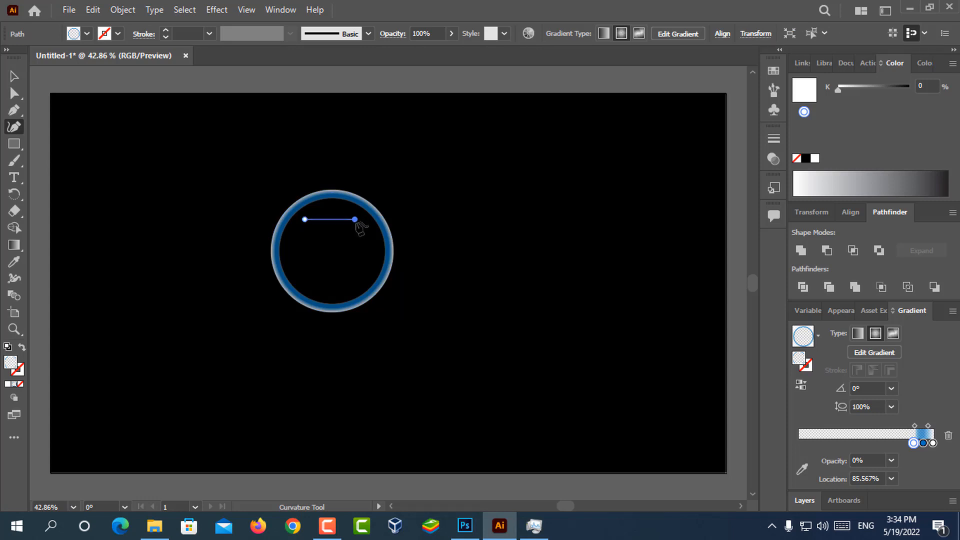
click(333, 205)
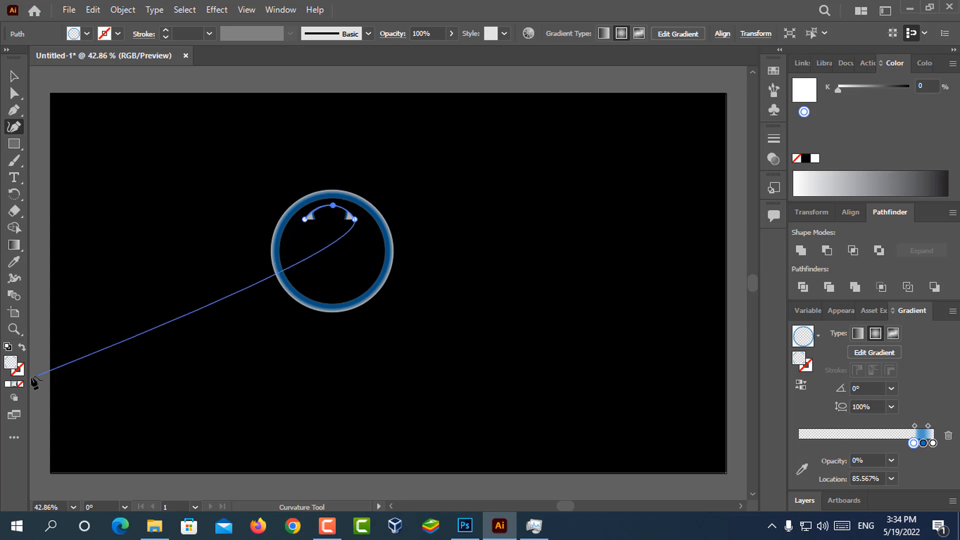
click(8, 384)
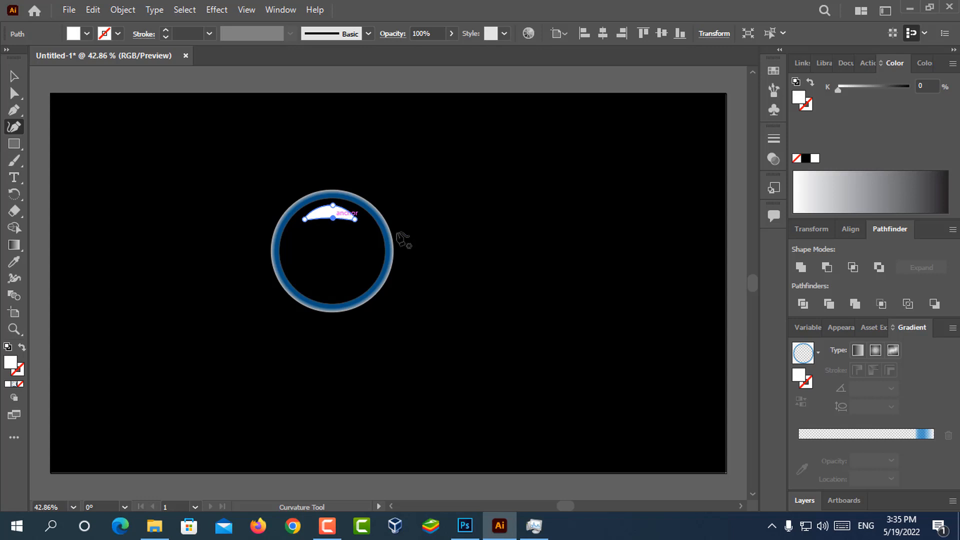
key(v)
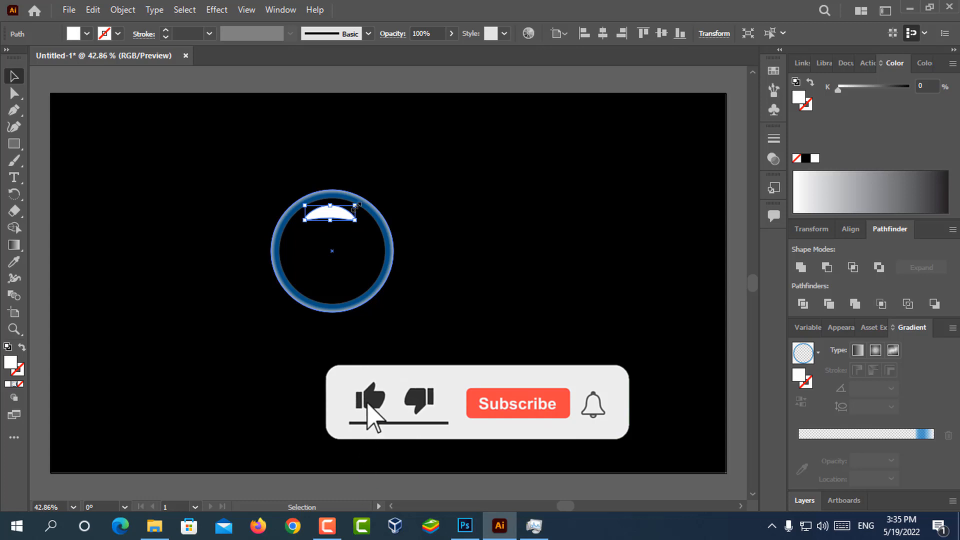
Step: Scale the white highlight slightly smaller and centre it horizontally inside the upper part of the ring
mouse_move(356, 204)
mouse_down()
mouse_move(364, 203)
mouse_move(350, 221)
mouse_up()
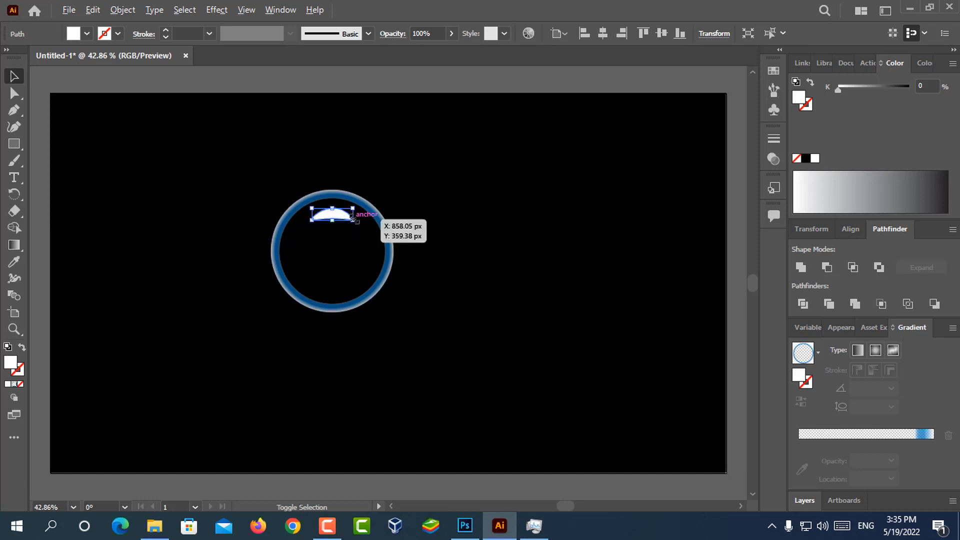
drag(352, 217, 358, 223)
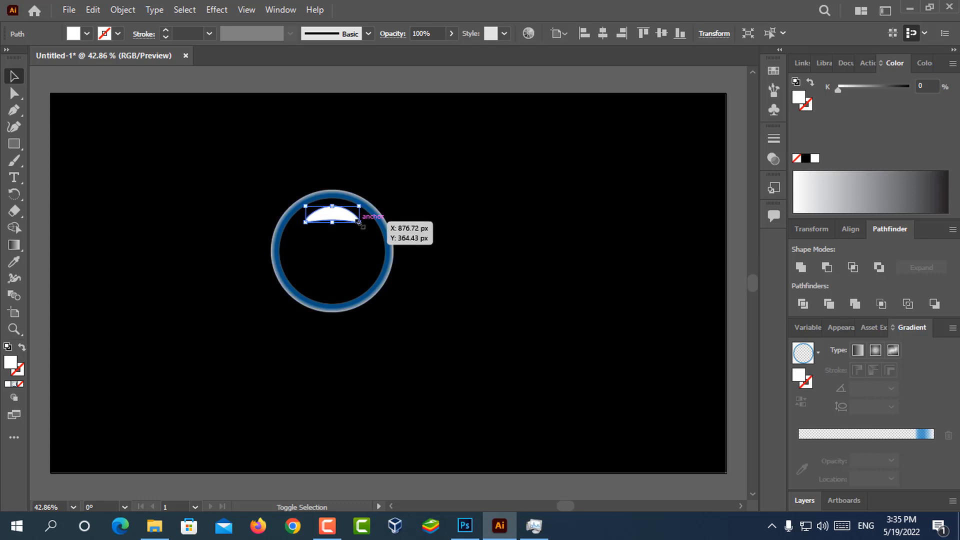
click(58, 181)
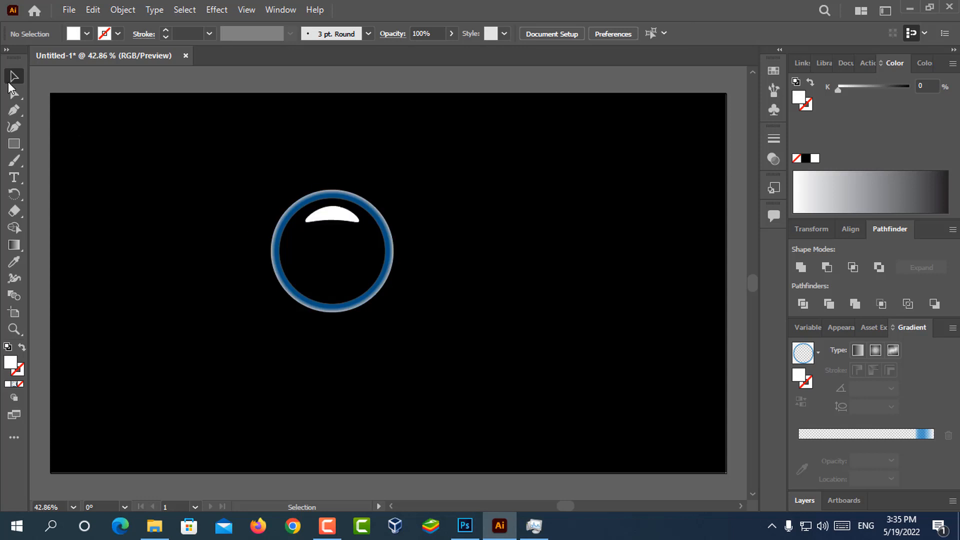
click(340, 214)
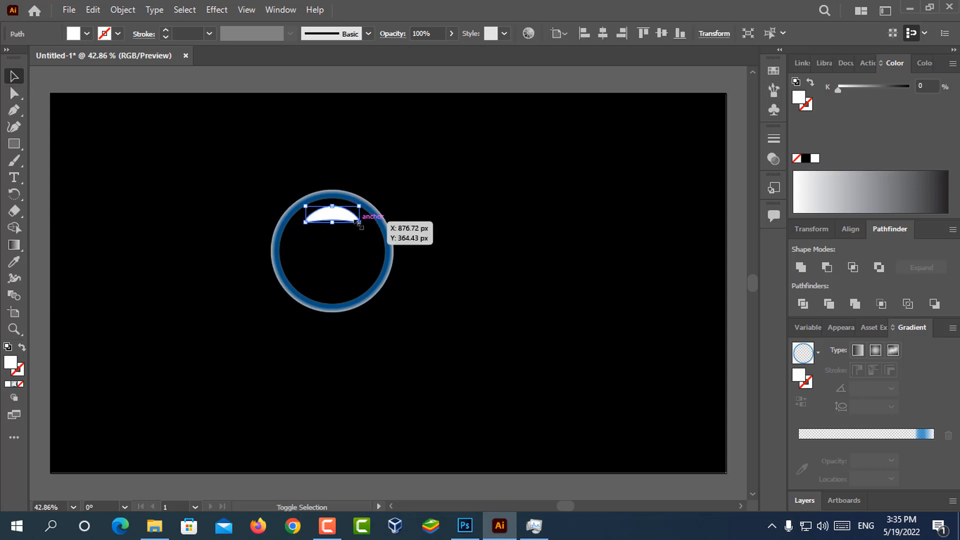
drag(358, 222, 356, 220)
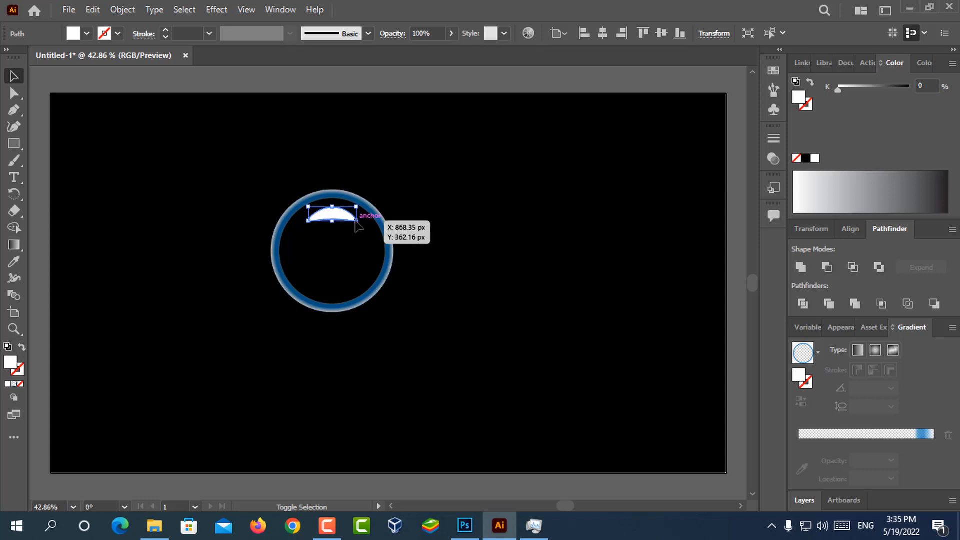
Step: Apply a Gaussian Blur with a 9.866-pixel radius to the white crescent highlight
click(284, 159)
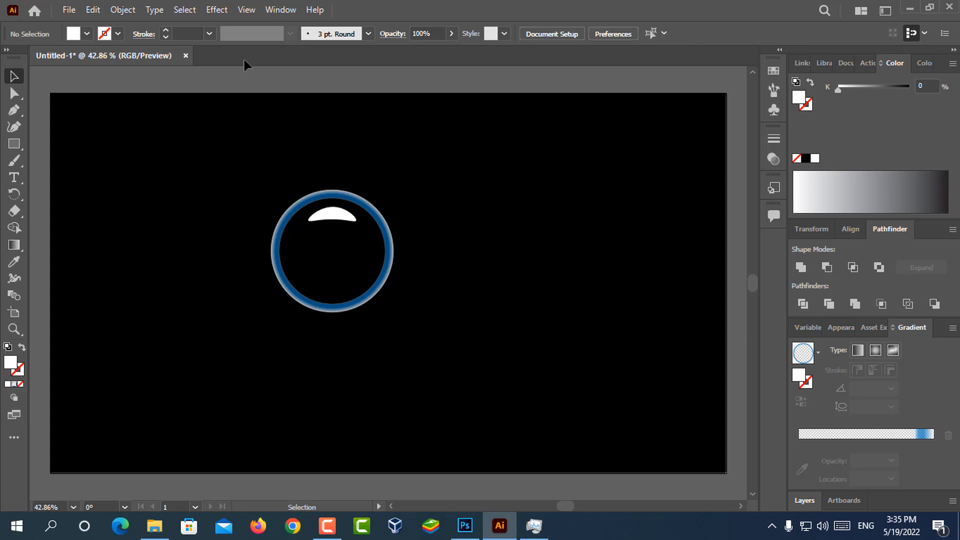
click(329, 219)
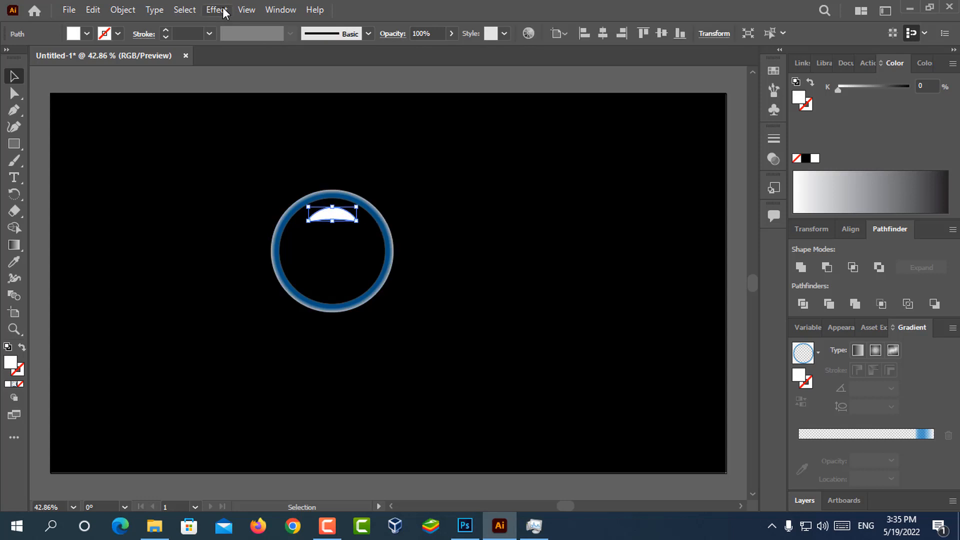
click(223, 11)
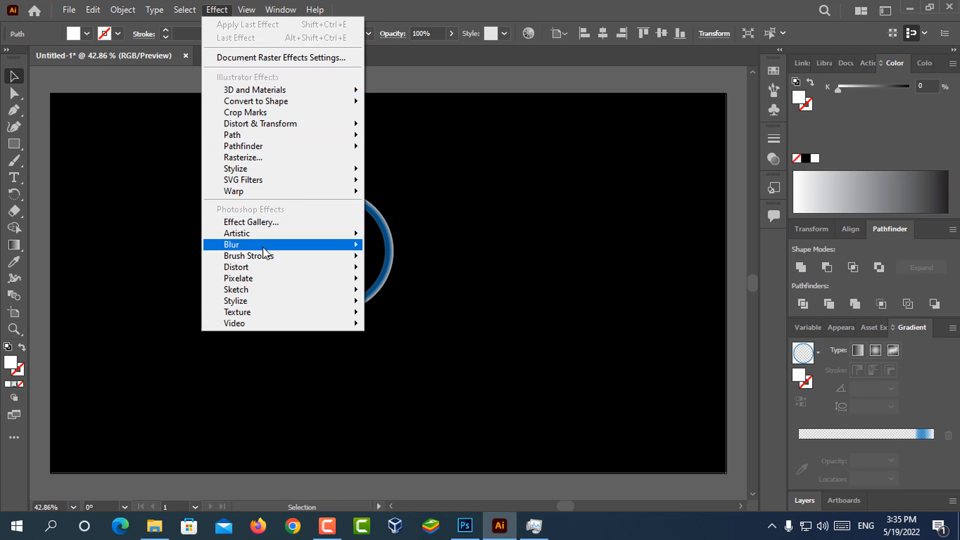
mouse_move(272, 243)
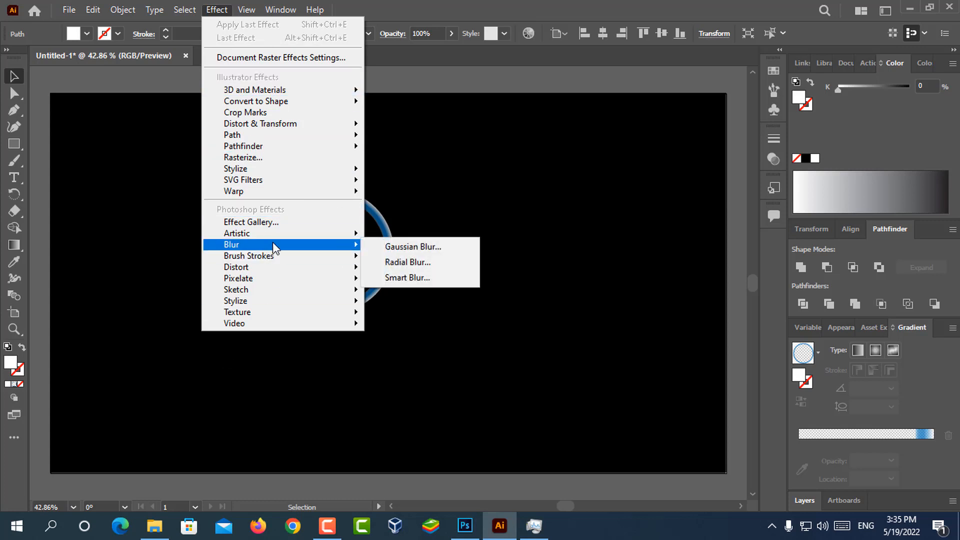
click(413, 247)
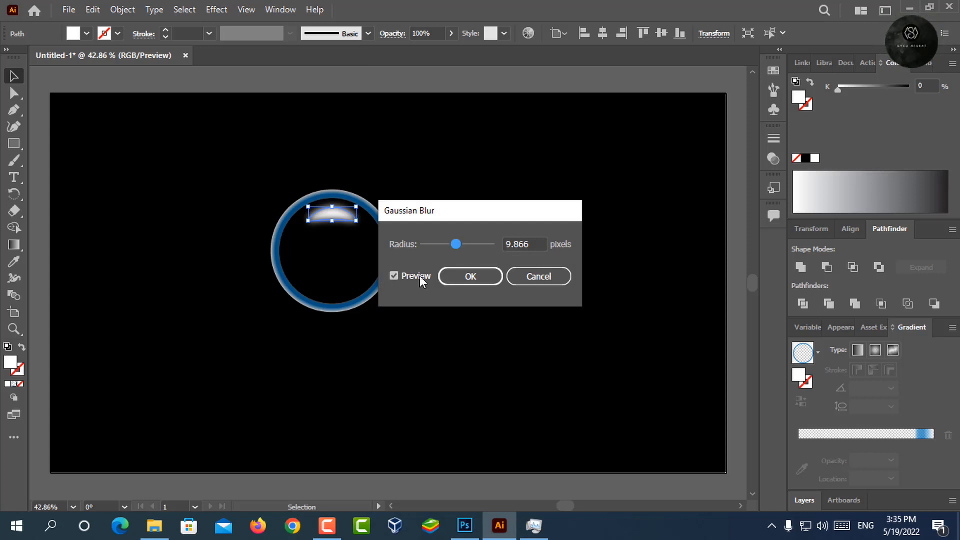
click(400, 276)
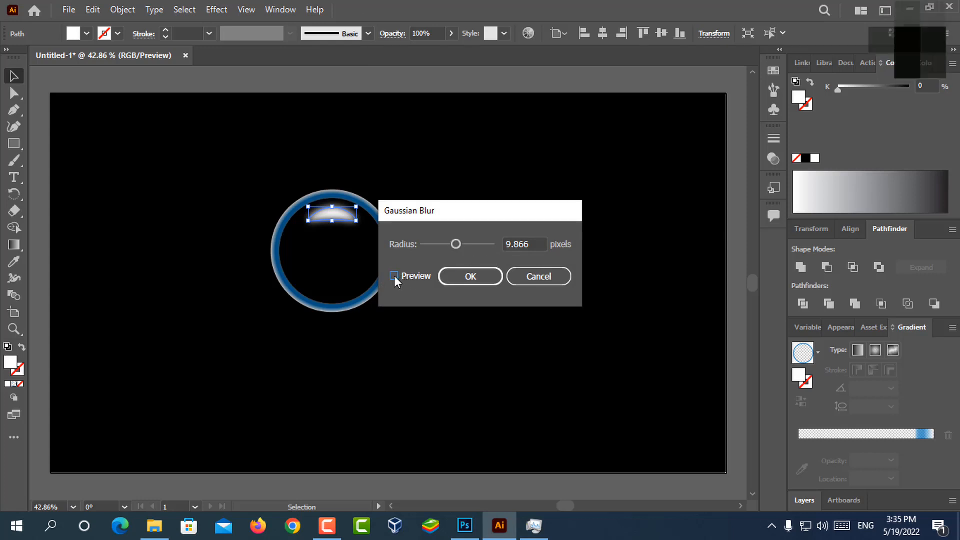
click(394, 276)
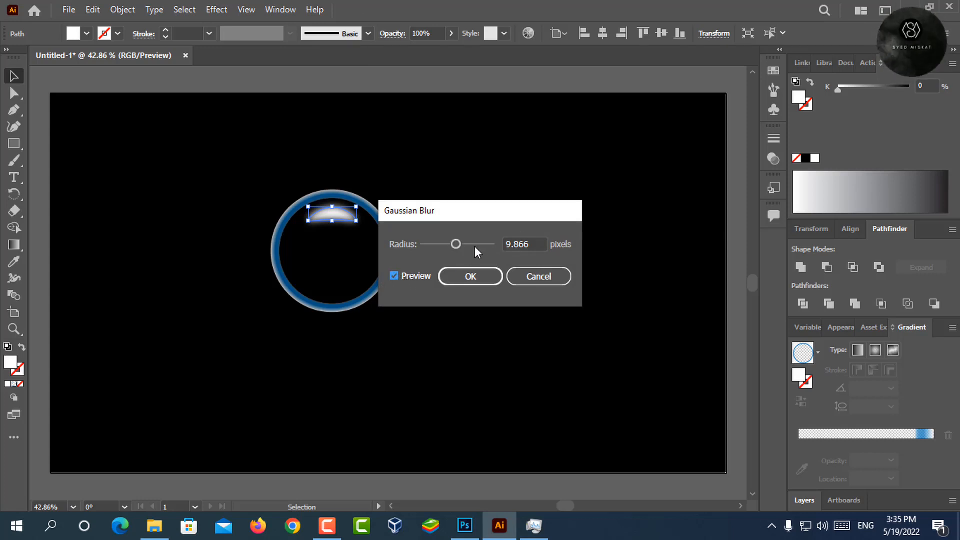
click(470, 277)
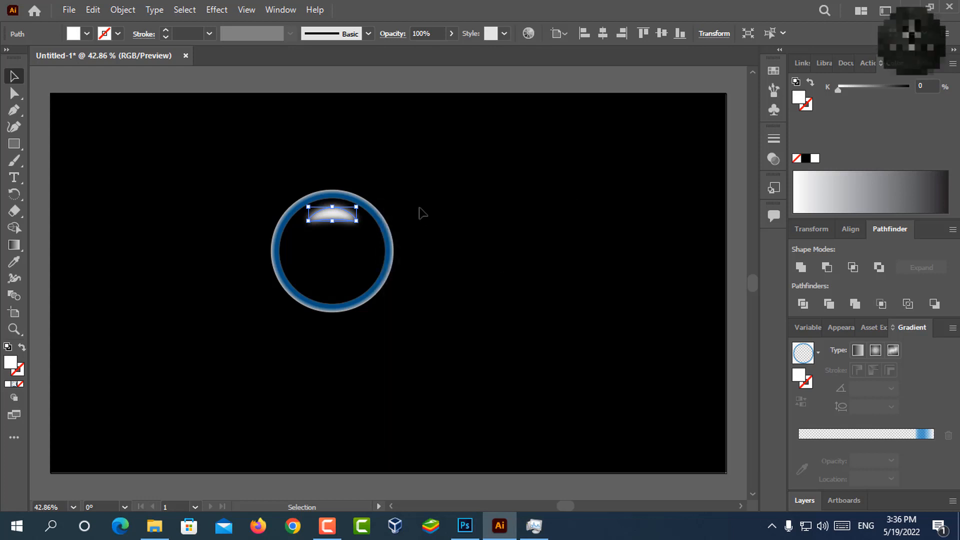
click(418, 212)
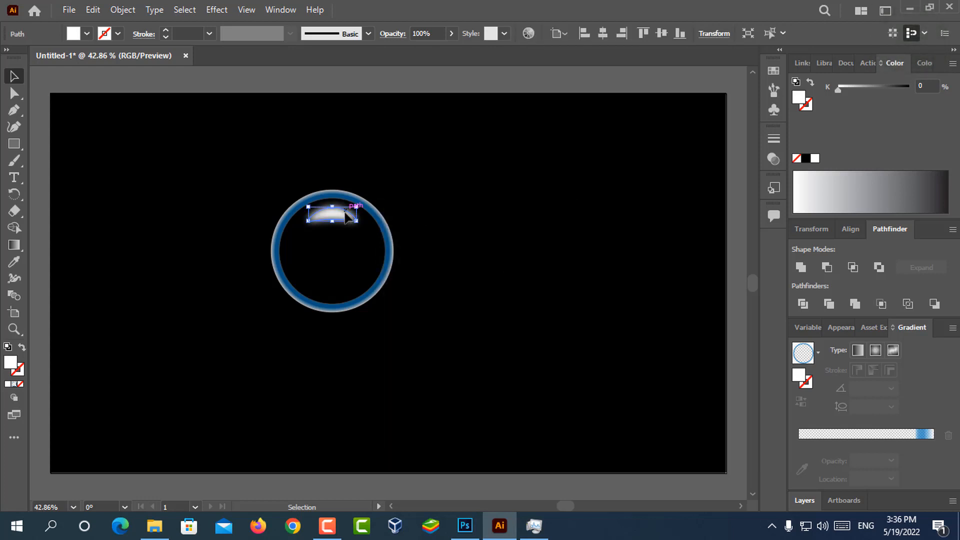
drag(348, 215, 340, 289)
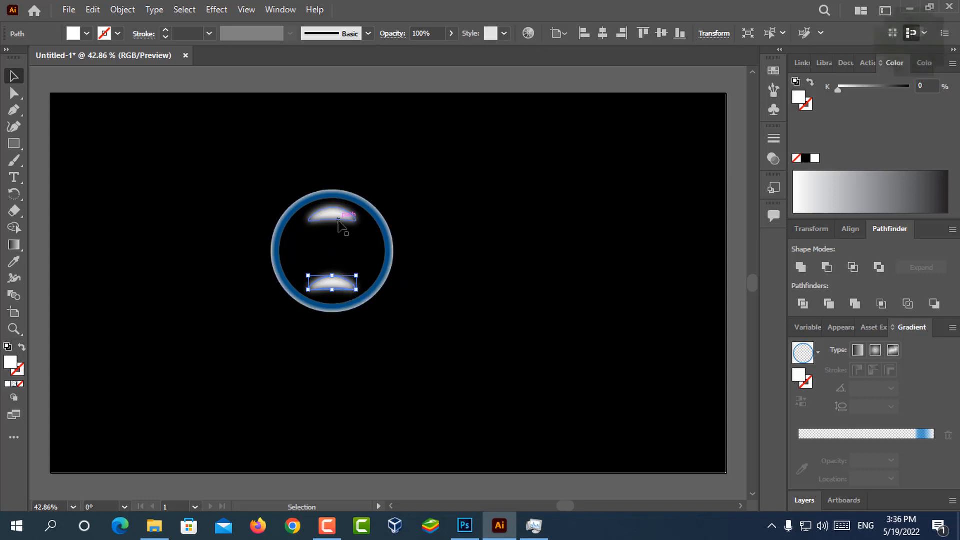
key(Delete)
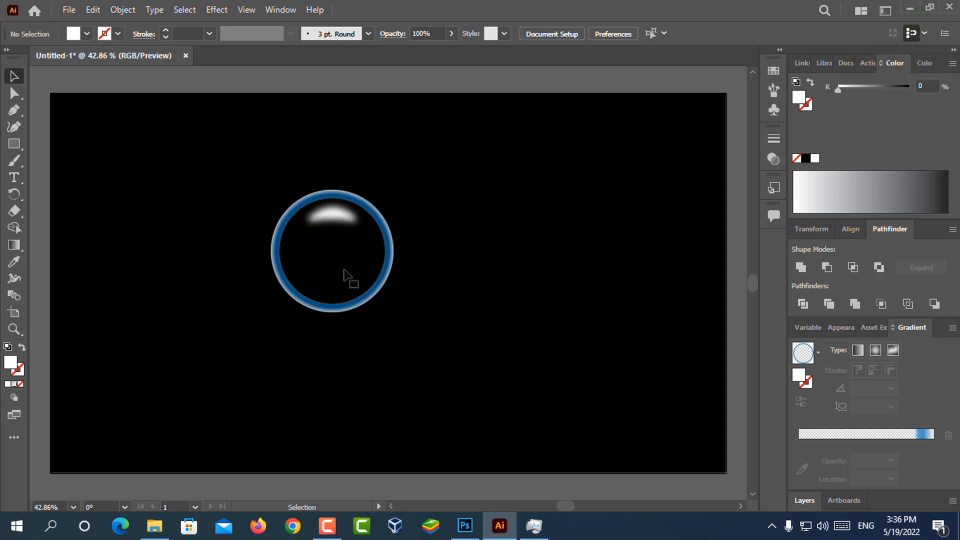
Step: Create a reflected copy of the blurred highlight at an angle of 180° and move it to the lower part inside the ring
click(342, 226)
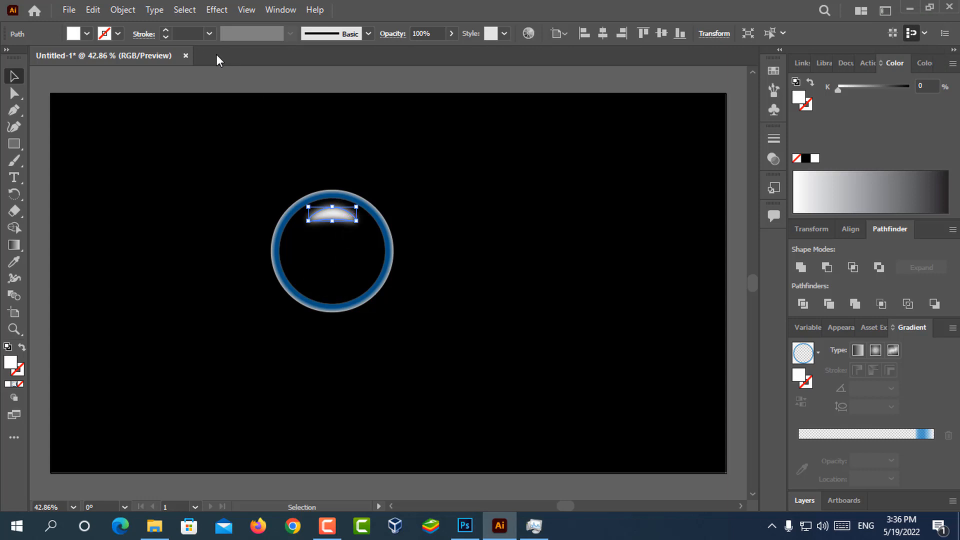
click(185, 10)
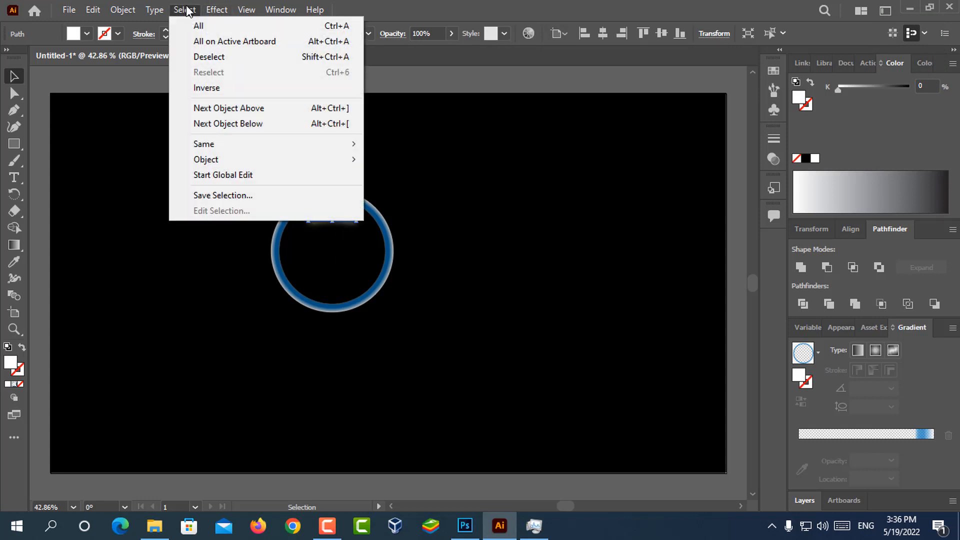
mouse_move(145, 10)
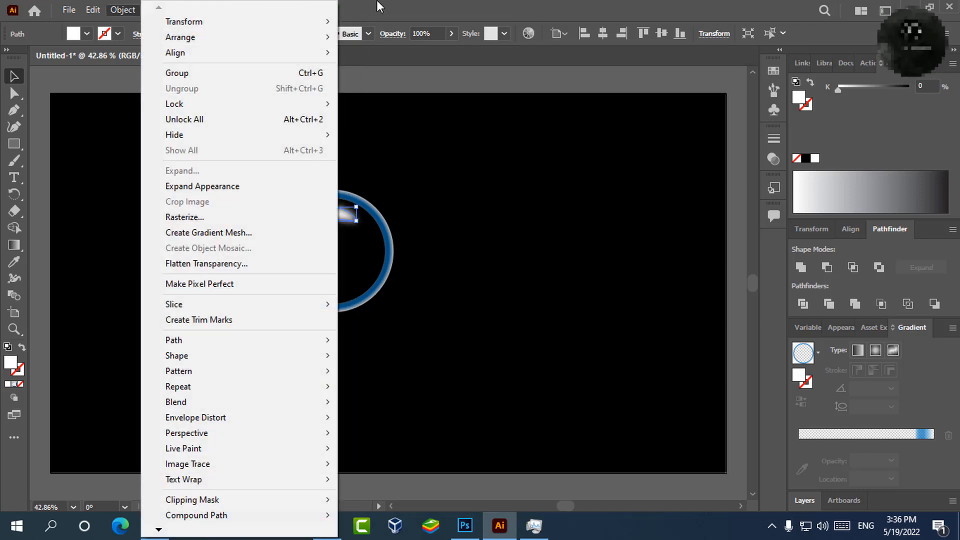
mouse_move(252, 30)
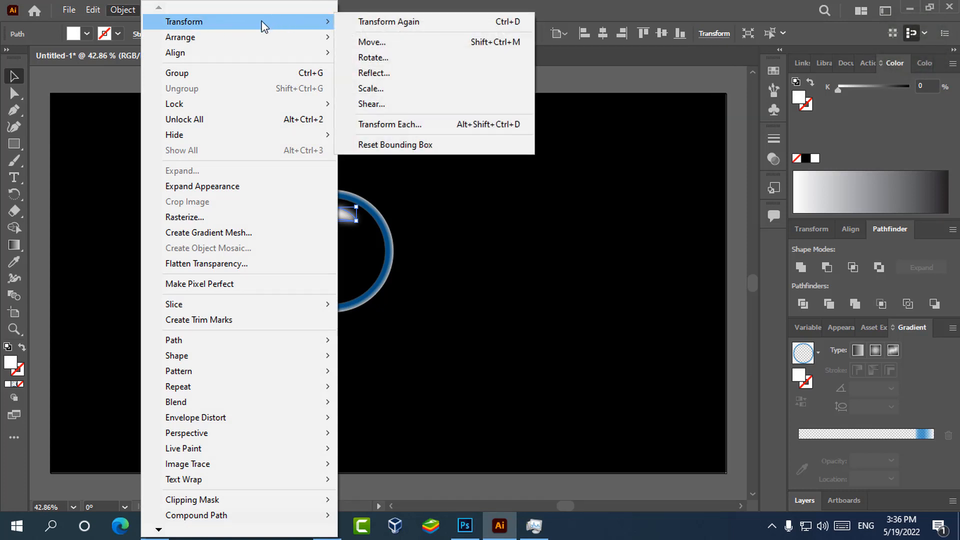
mouse_move(285, 32)
click(389, 73)
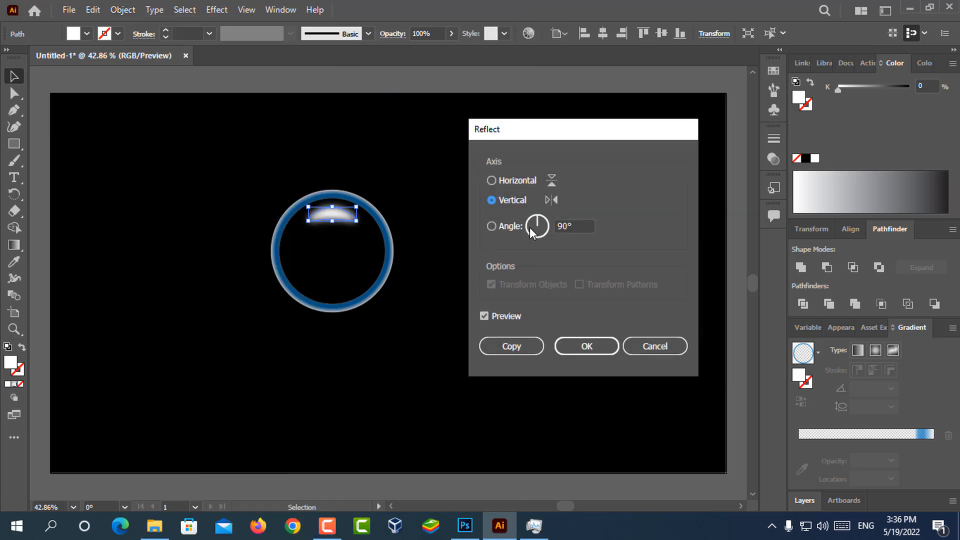
click(581, 225)
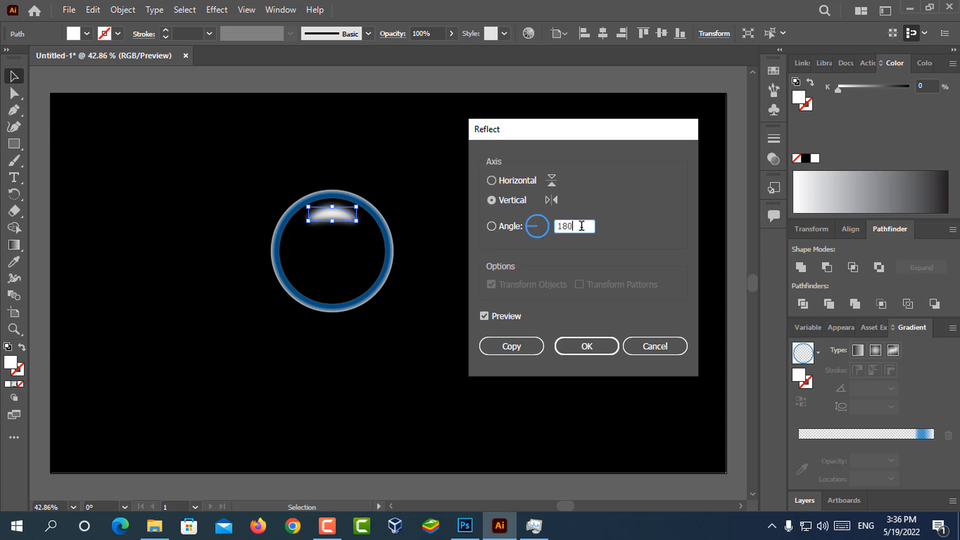
text(180)
click(517, 345)
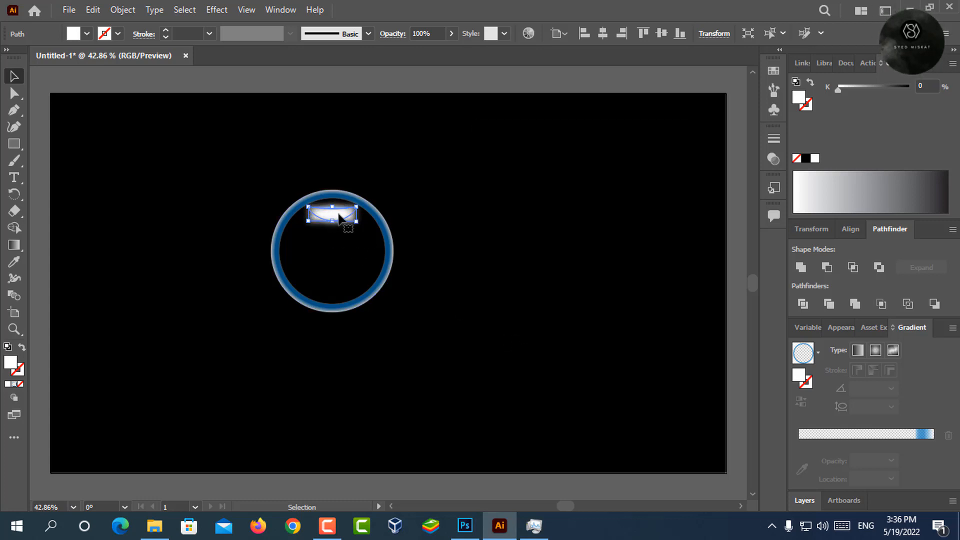
drag(339, 216, 336, 291)
click(468, 228)
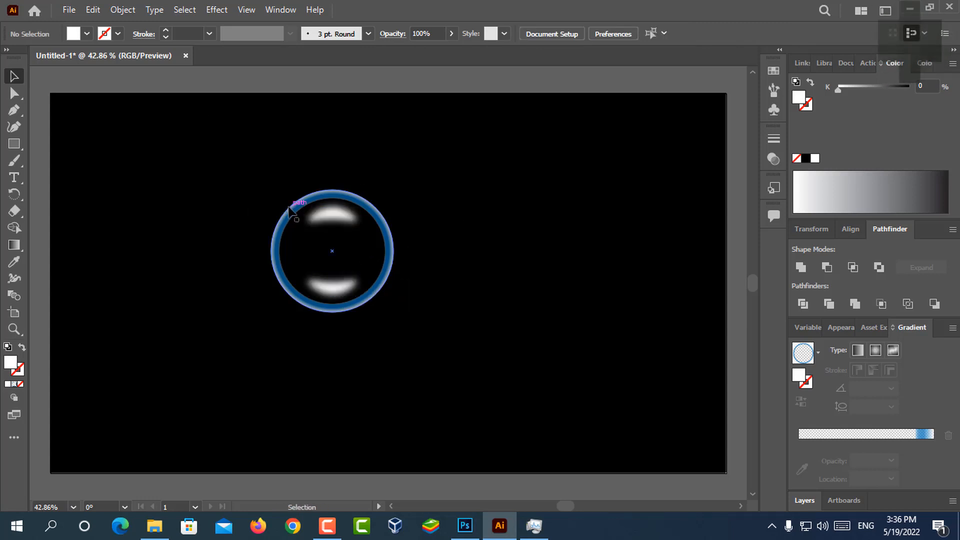
Step: Group the two blurred highlights and the blue ring into one bubble object
key(ctrl+minus)
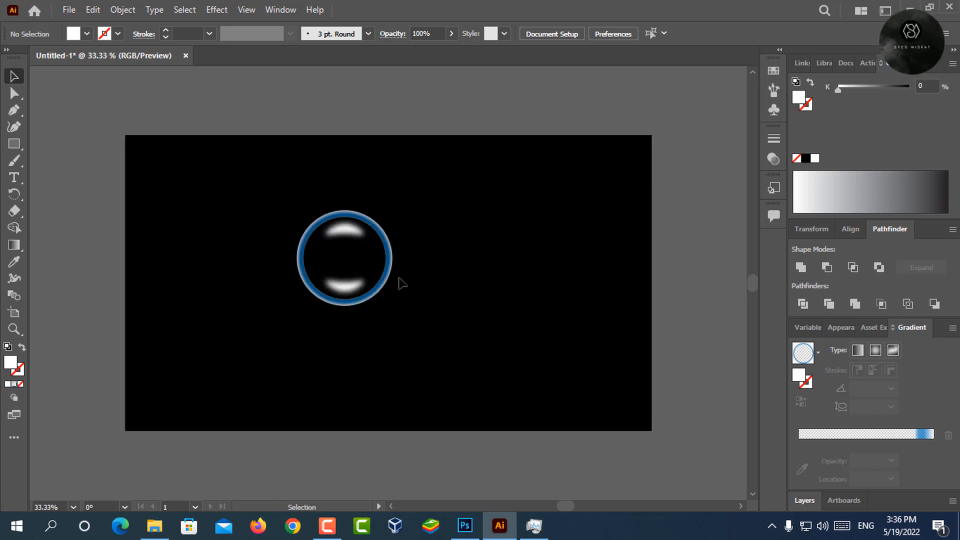
click(354, 241)
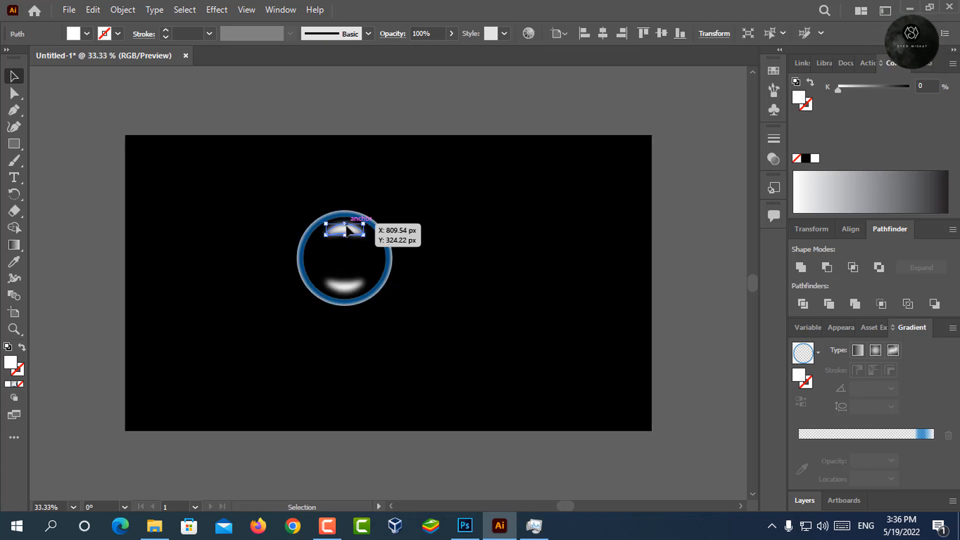
shift+click(353, 289)
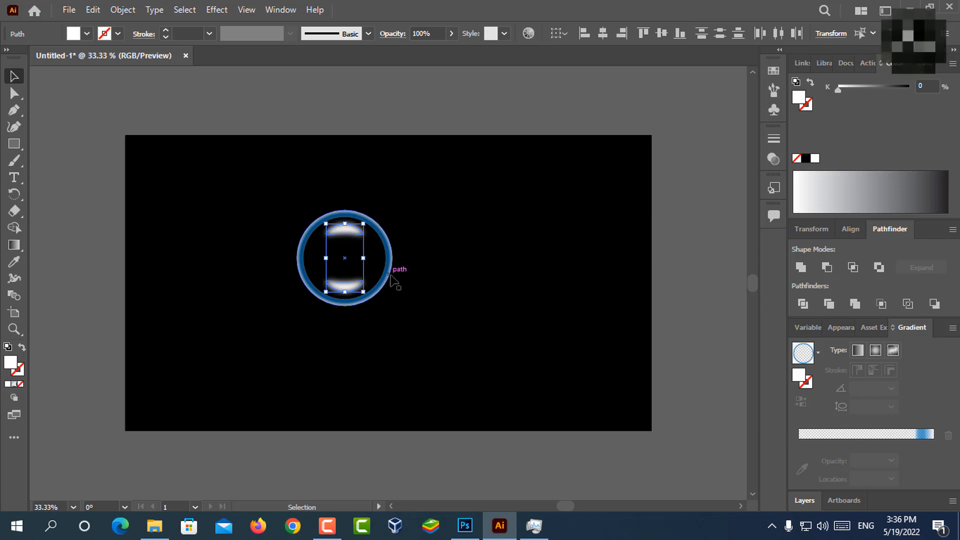
shift+click(389, 278)
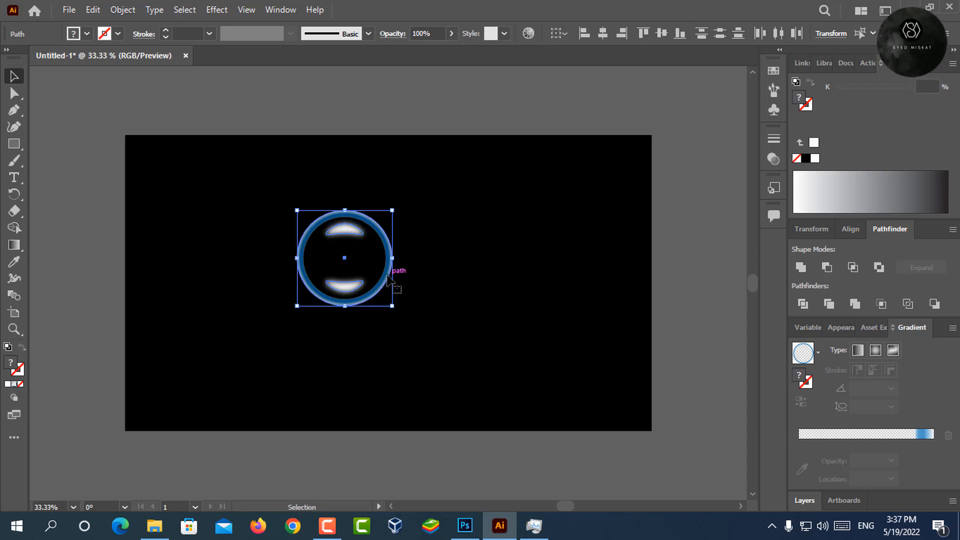
key(ctrl+g)
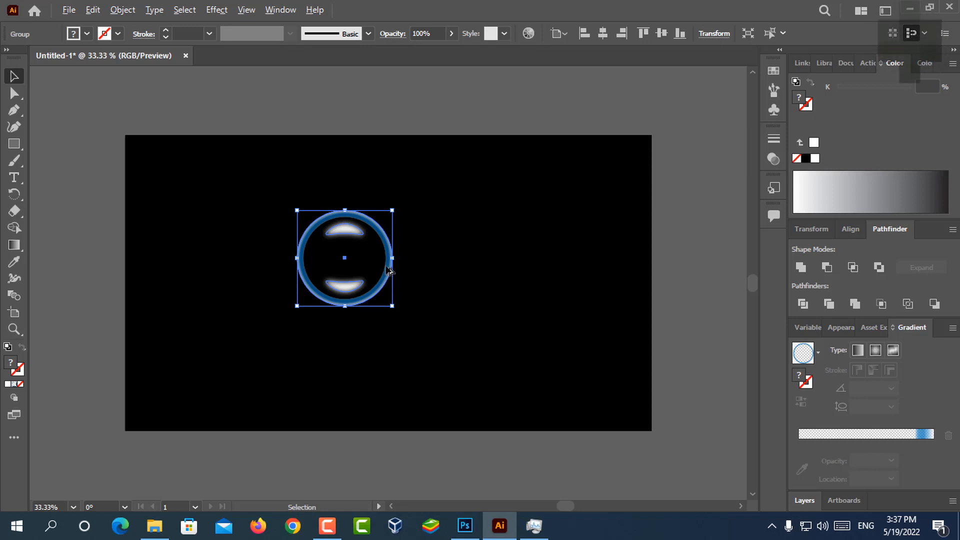
Step: Place a spare copy of the grouped bubble outside the artboard, beyond its right edge
drag(393, 270, 746, 316)
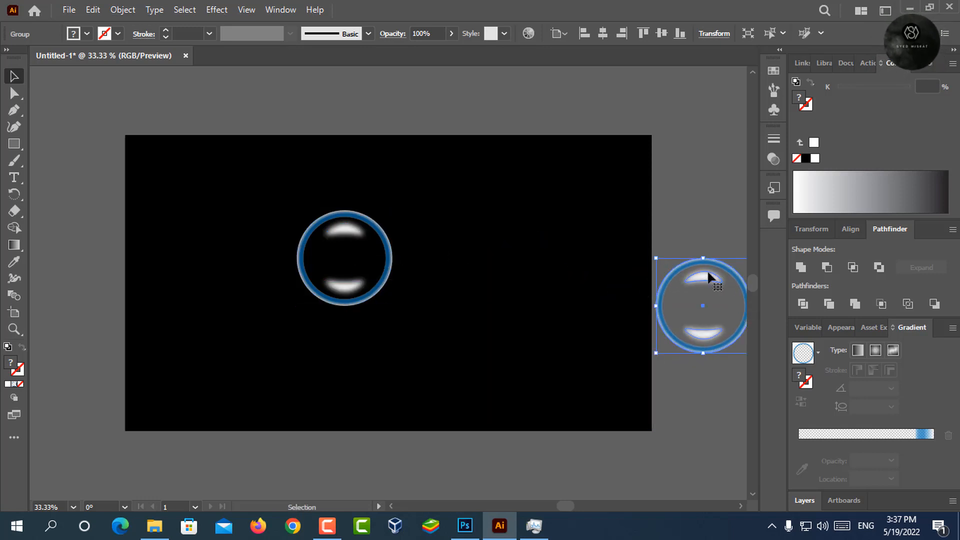
scroll(698, 395, down, 2)
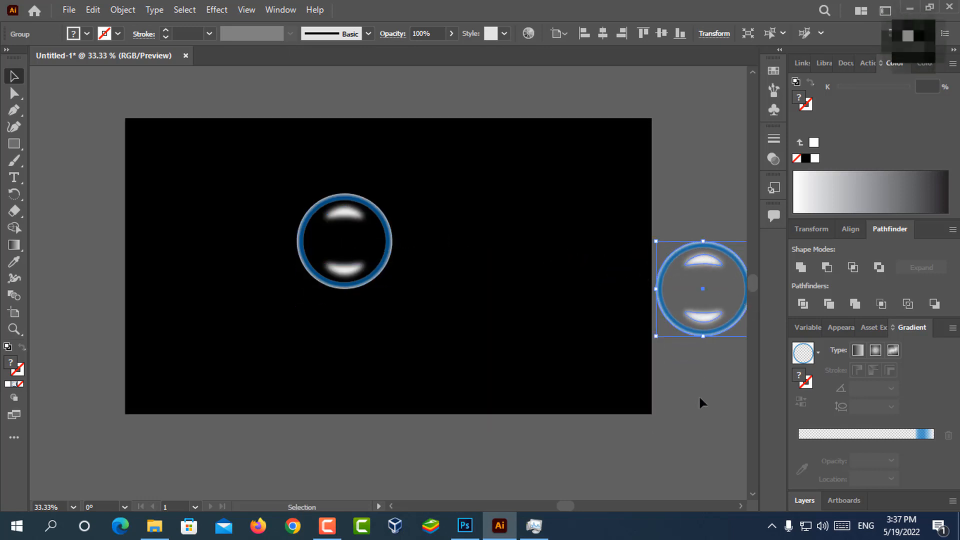
scroll(697, 392, up, 1)
key(ctrl+minus)
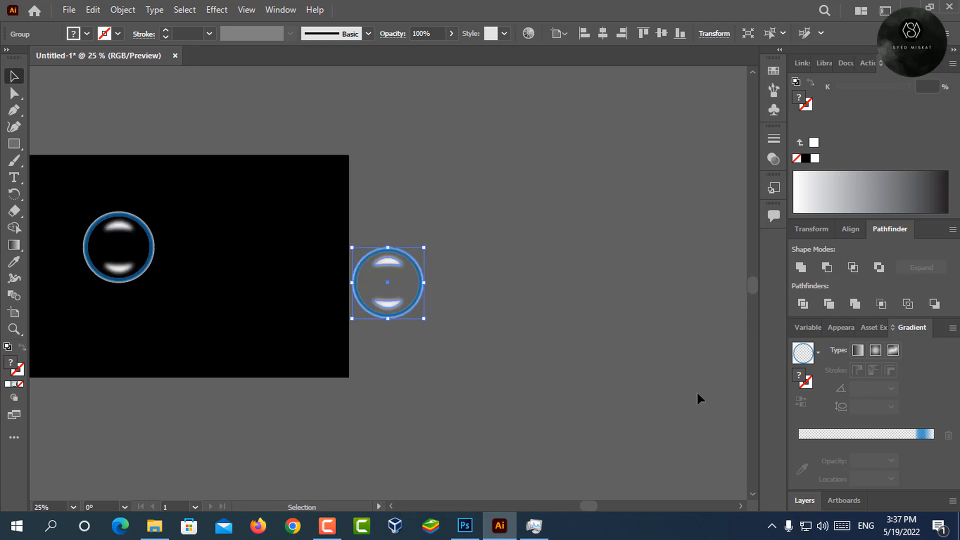
drag(242, 285, 473, 259)
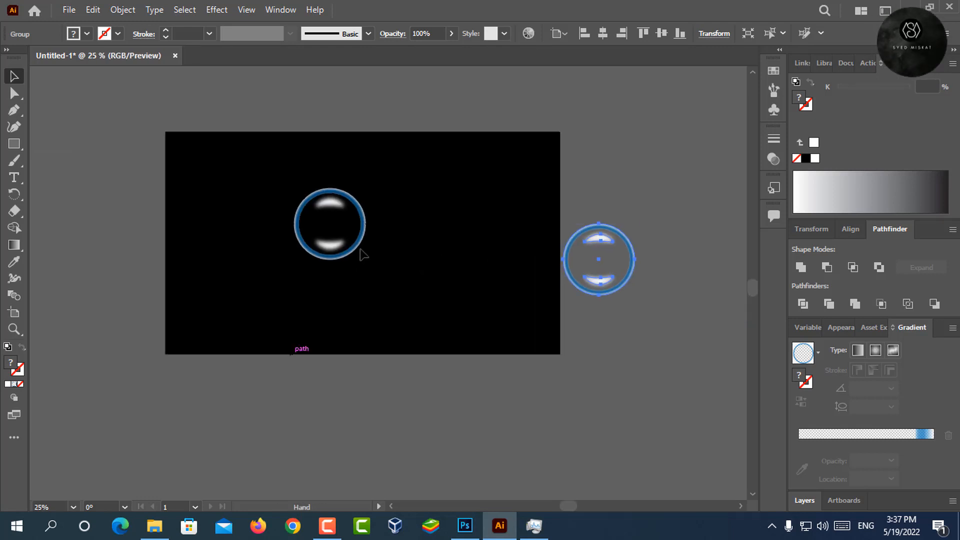
Step: Tilt the bubble on the artboard clockwise, shift it slightly down and left, and move the spare copy farther away from the artboard
click(354, 244)
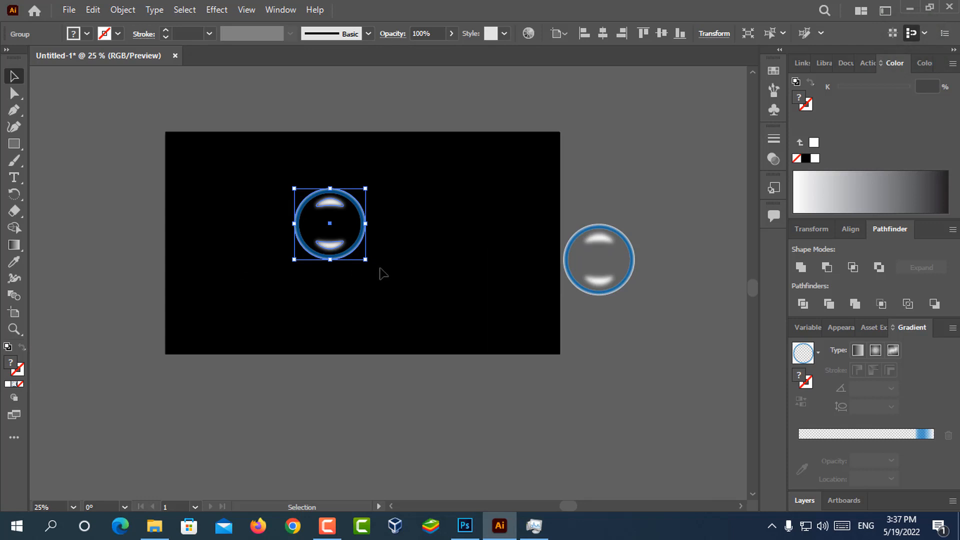
drag(367, 268, 339, 276)
click(655, 414)
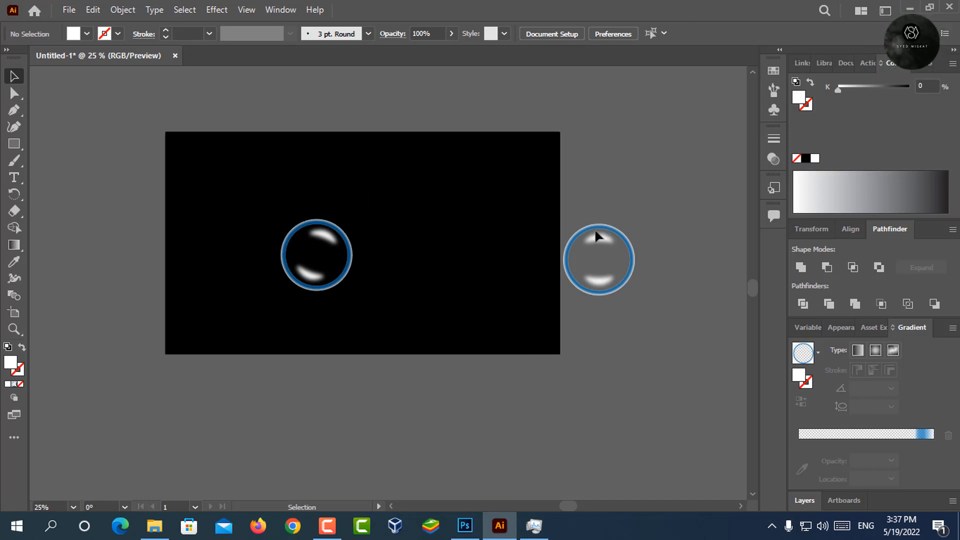
drag(616, 235, 665, 238)
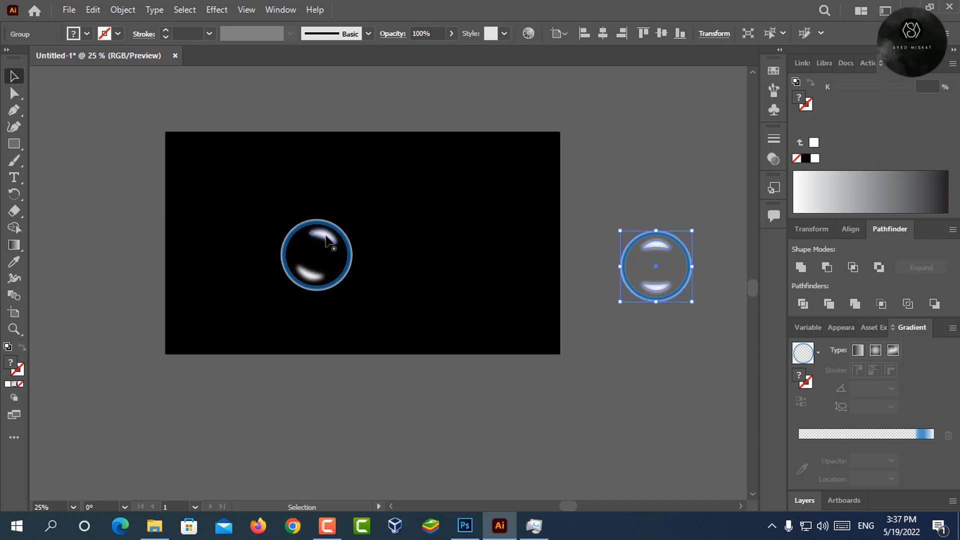
Step: Scatter several copies of the tilted bubble around the original on the black artboard
drag(326, 241, 404, 205)
drag(333, 263, 233, 234)
drag(287, 282, 256, 293)
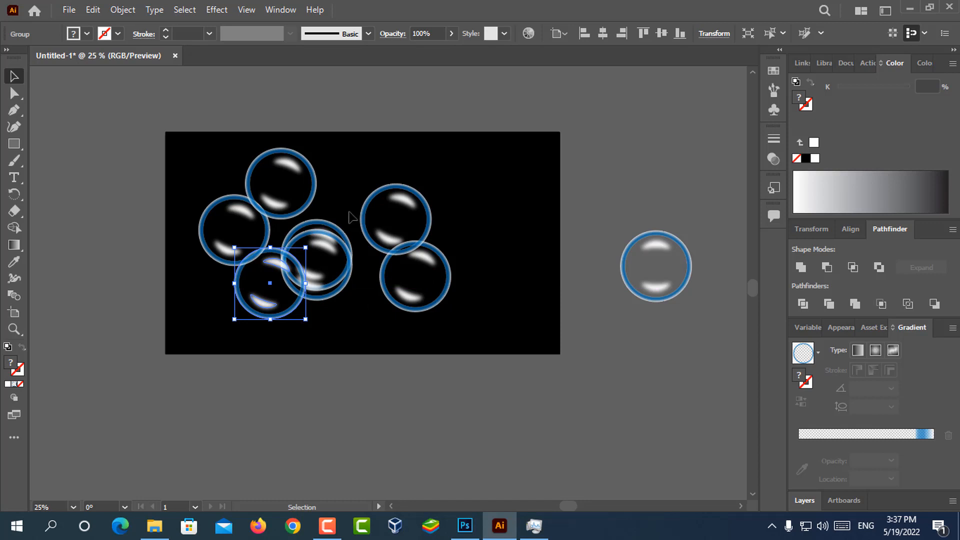
Step: Enlarge the lower-right bubble considerably and position it near the artboard's lower-right corner
click(423, 280)
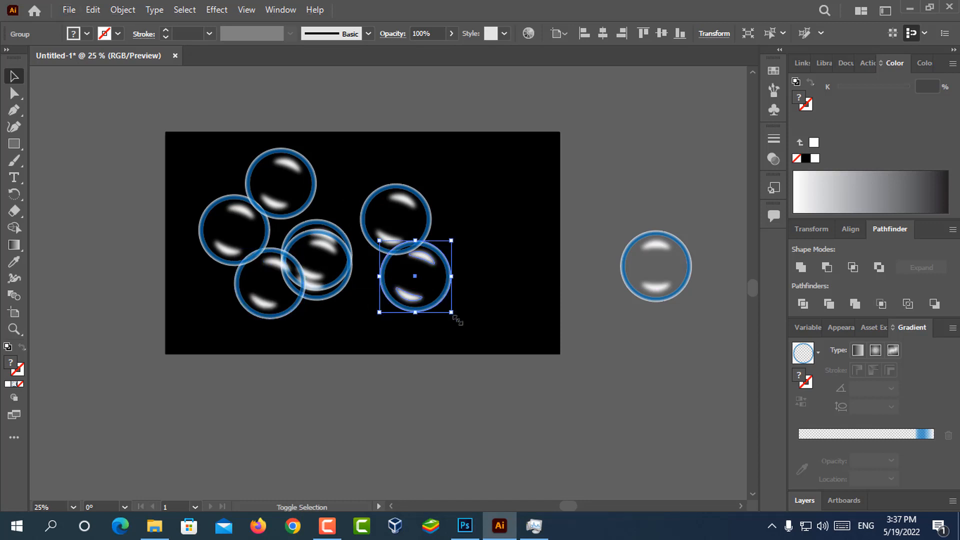
drag(455, 318, 502, 341)
drag(475, 308, 527, 289)
Step: Shrink one of the two overlapping middle bubbles and move it beside the large bubble's left edge
click(402, 233)
drag(327, 276, 391, 304)
drag(378, 285, 425, 300)
Step: Enlarge the bubble in the middle of the left cluster
double_click(375, 238)
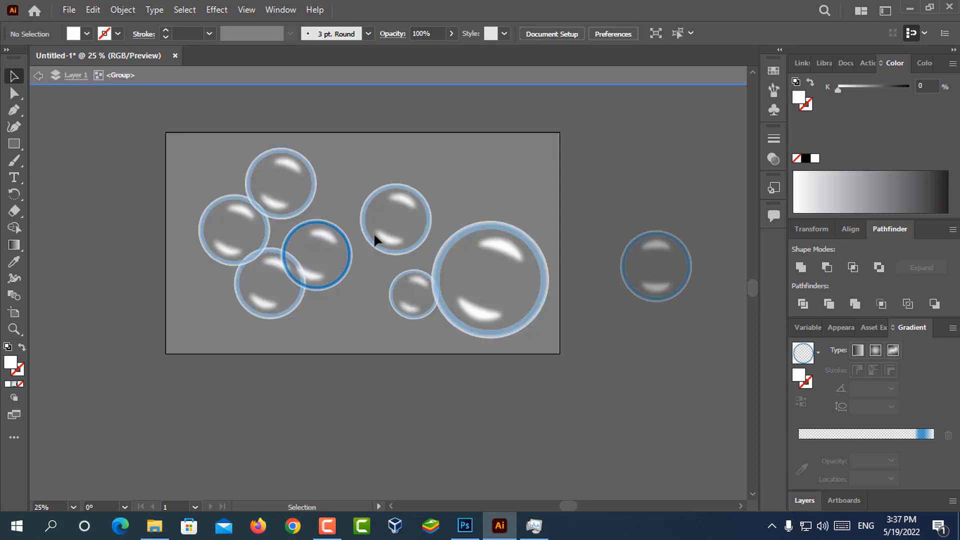
click(317, 253)
drag(352, 220, 434, 173)
Step: Shrink the bubble above the large one, move it to the artboard's upper-right corner, and add a tiny copy to its left
click(411, 211)
shift+click(495, 181)
click(39, 76)
click(489, 165)
drag(479, 203, 448, 171)
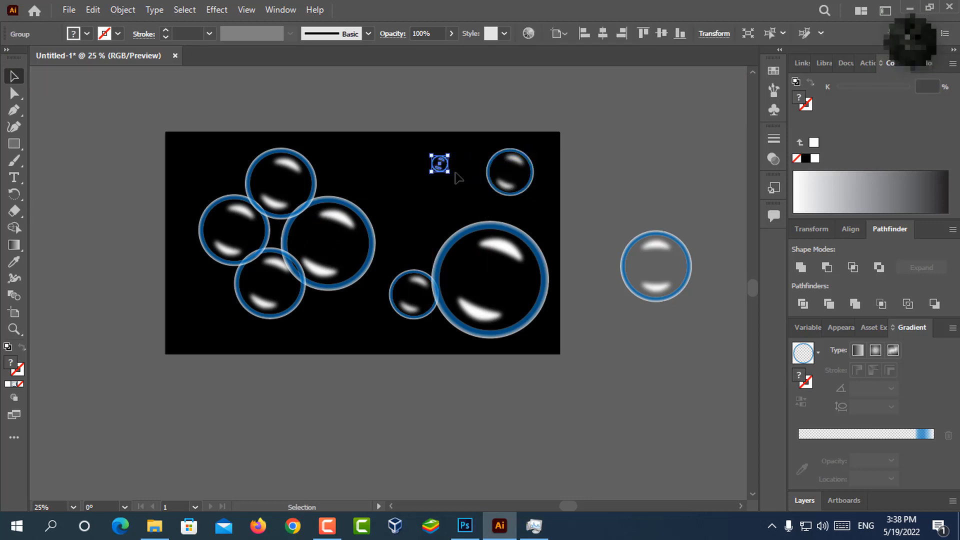
Step: Spread out the left cluster by moving its large bubble to the artboard's centre and the upper and lower bubbles further right
click(455, 187)
drag(354, 231, 422, 200)
drag(295, 195, 320, 218)
drag(275, 278, 330, 286)
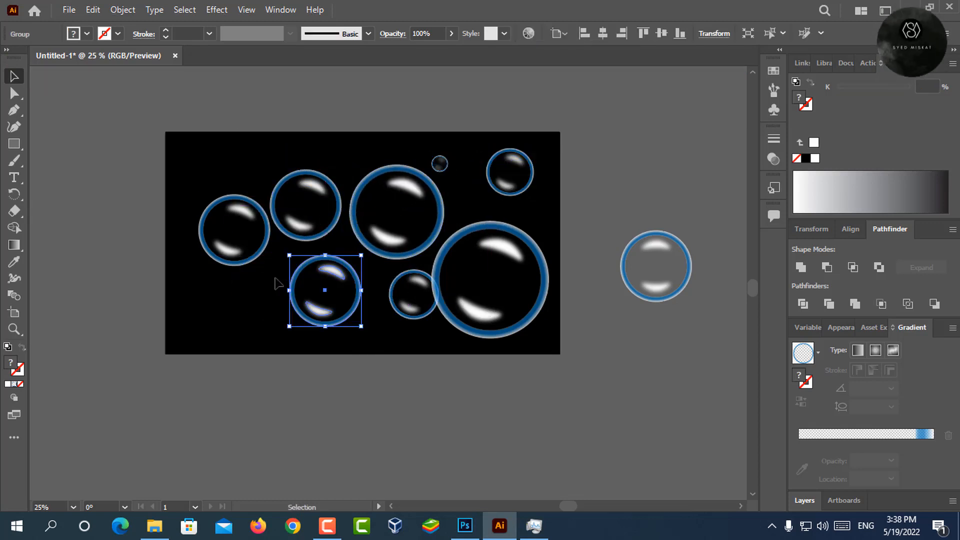
Step: Shrink the leftmost bubble and add a much smaller copy just below and to the right of it
click(260, 252)
drag(270, 266, 249, 271)
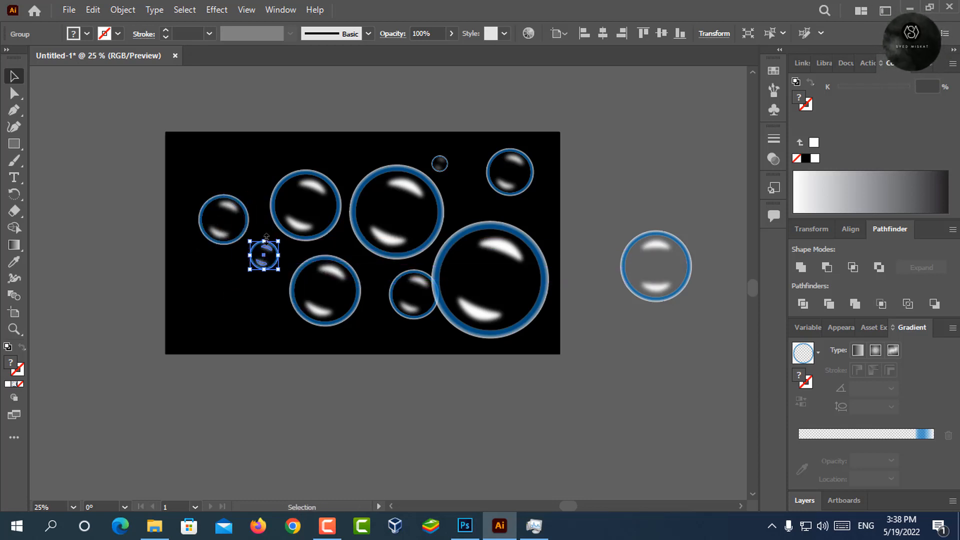
drag(596, 205, 727, 301)
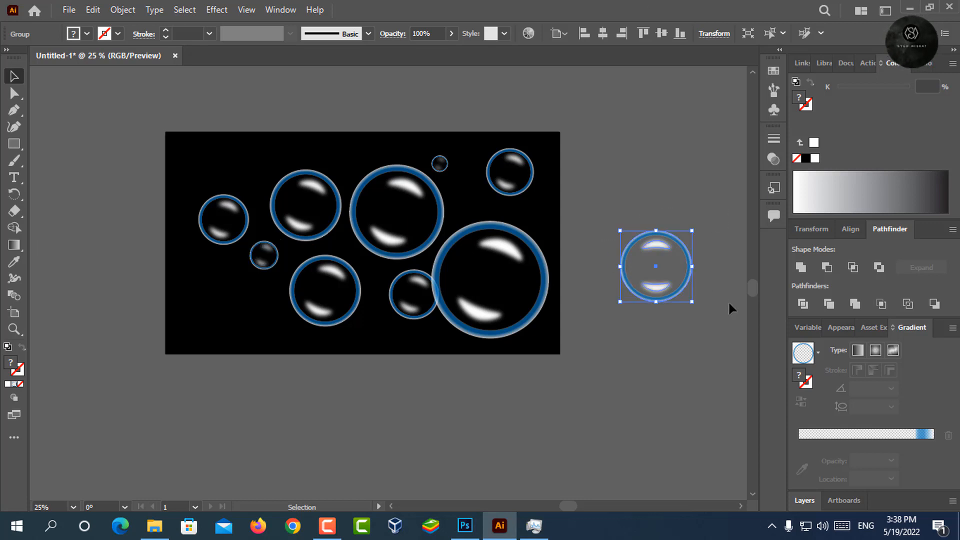
click(655, 184)
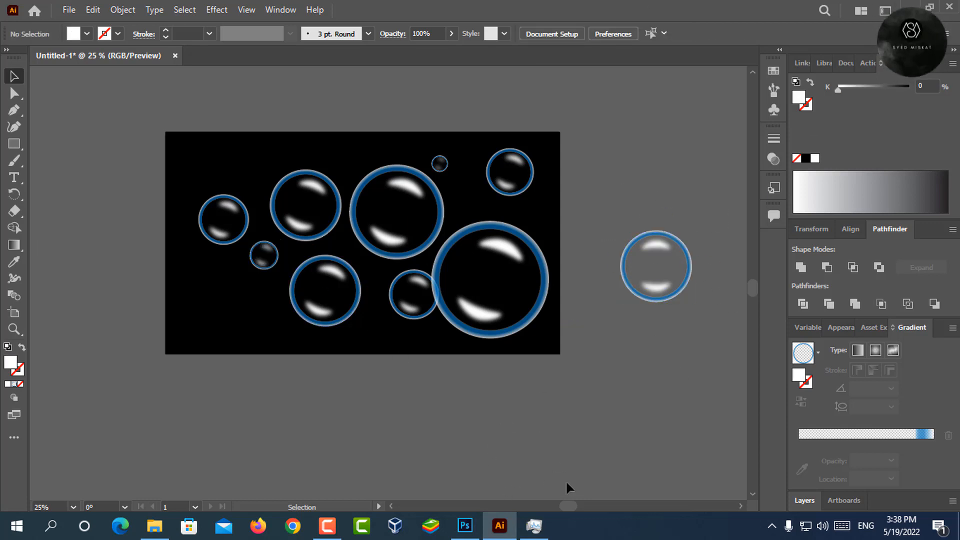
Step: Try to transfer all the artboard's bubbles into Photoshop
drag(125, 90, 560, 332)
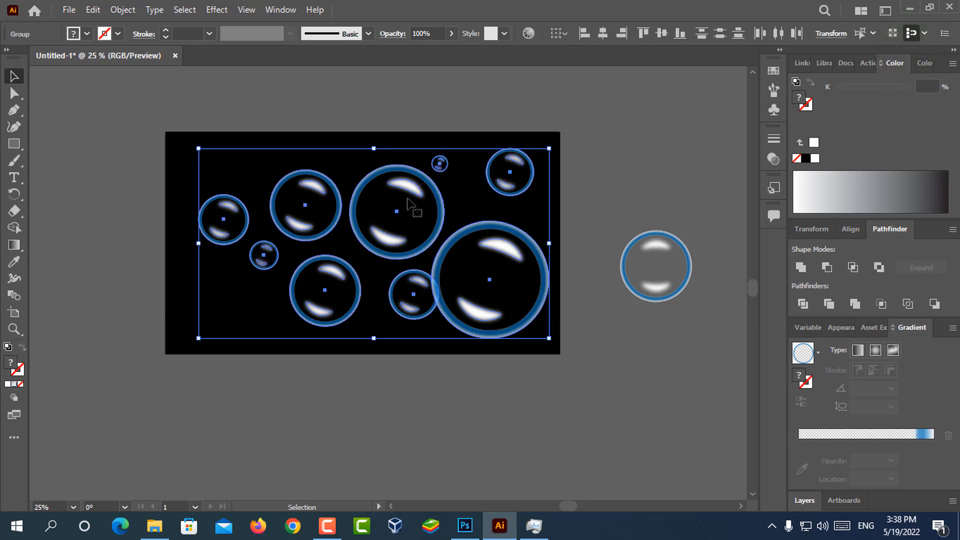
drag(399, 193, 439, 468)
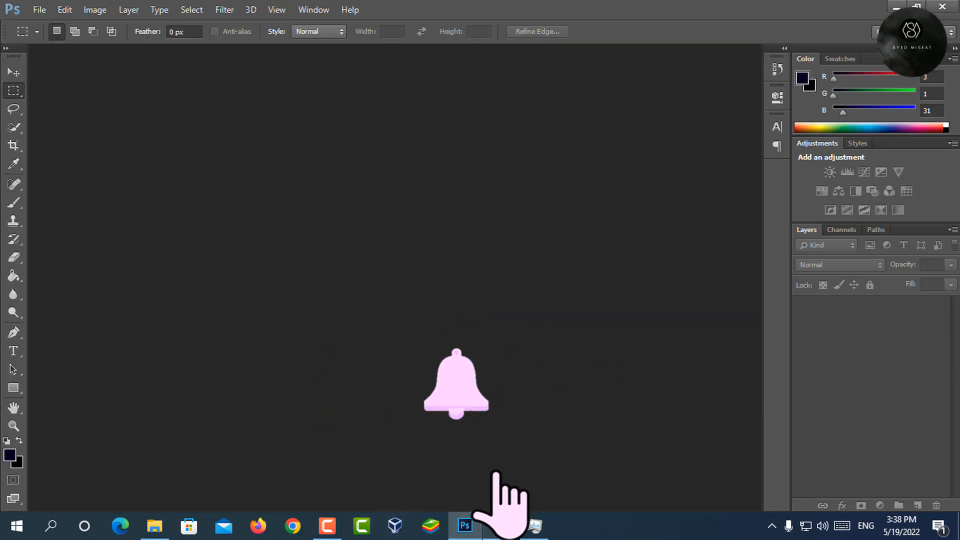
click(499, 526)
click(477, 487)
Step: Switch to Photoshop and create a new 1920 × 1080 pixel RGB document at 72 pixels/inch with a white background
click(465, 525)
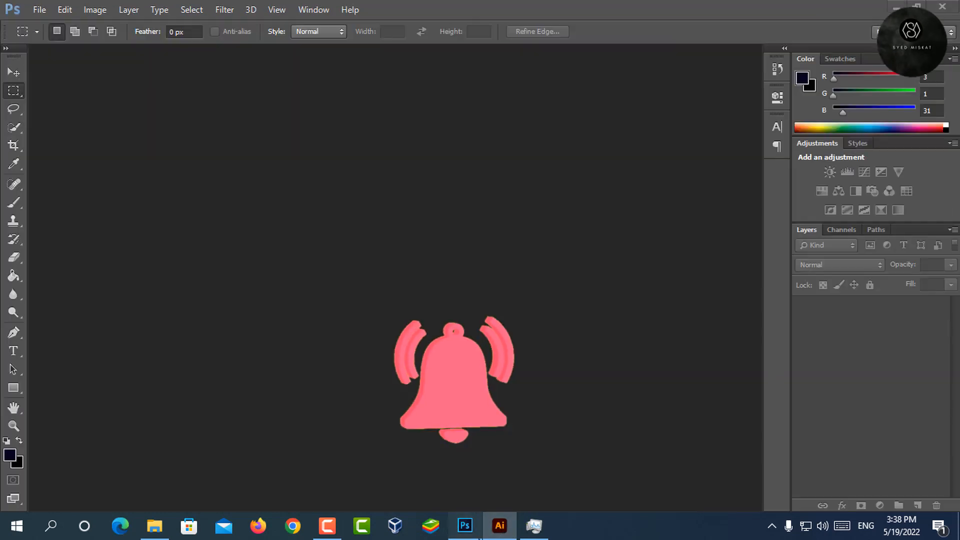
click(39, 9)
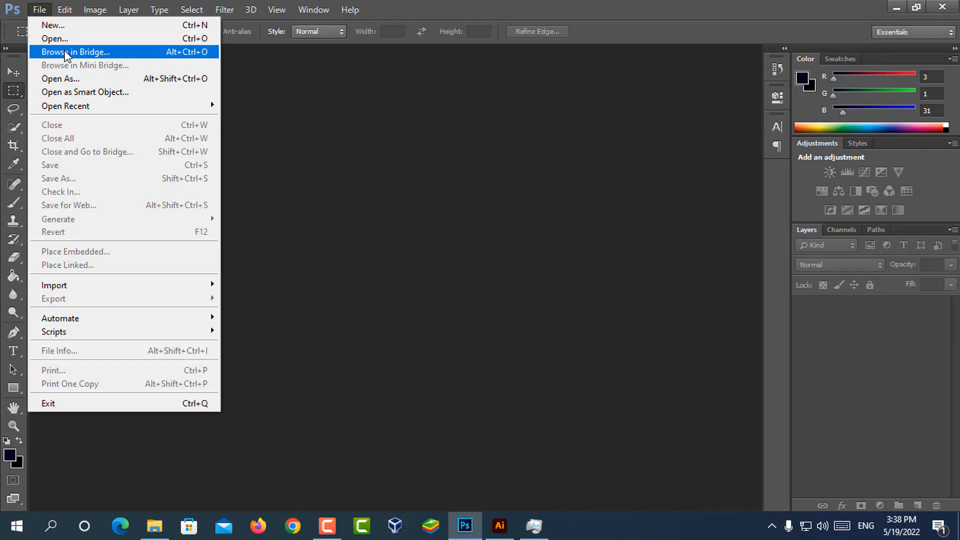
click(55, 25)
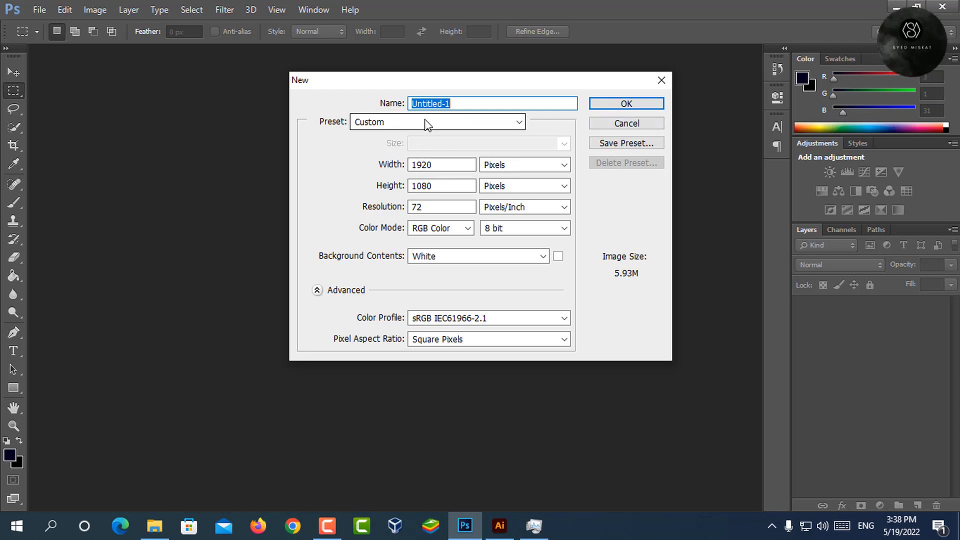
click(624, 106)
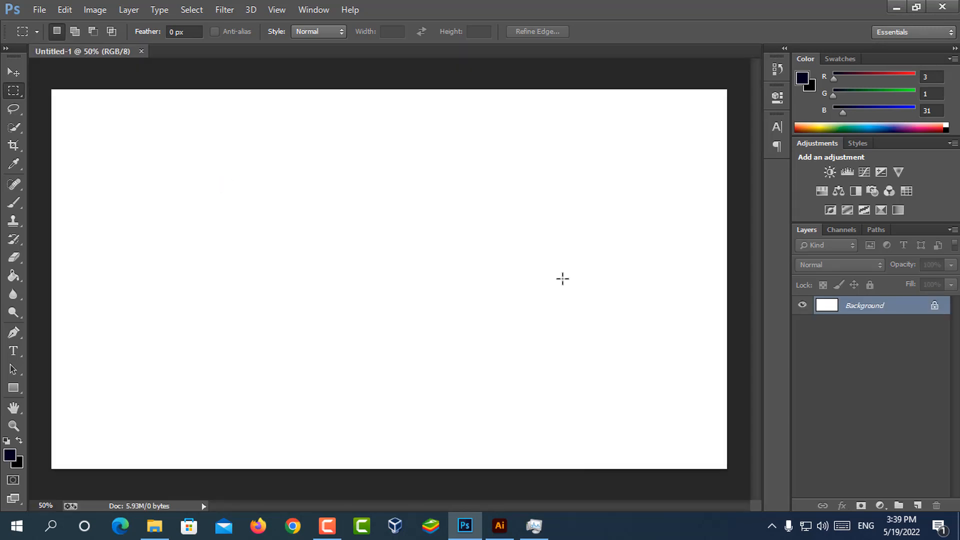
Step: Duplicate the Background layer and invert the copy to black
drag(883, 306, 917, 505)
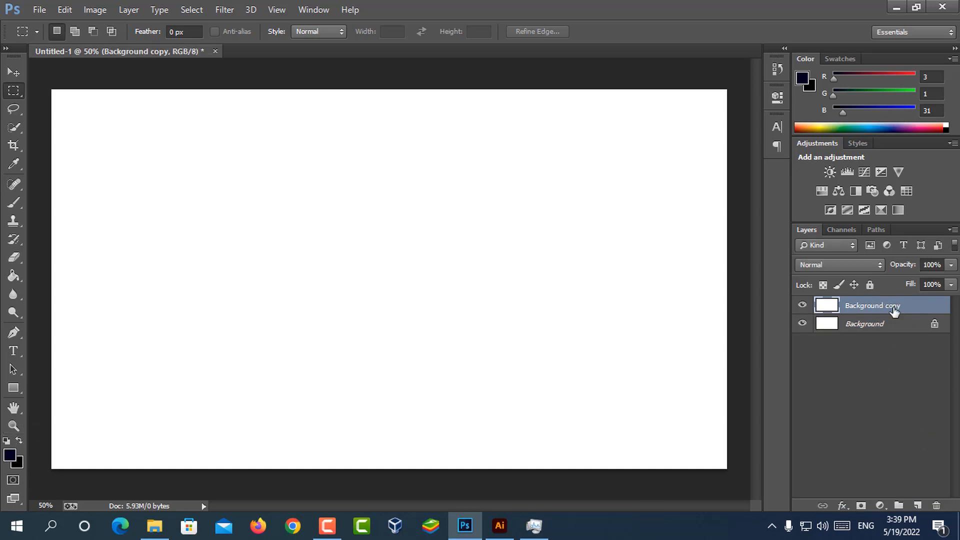
key(ctrl+i)
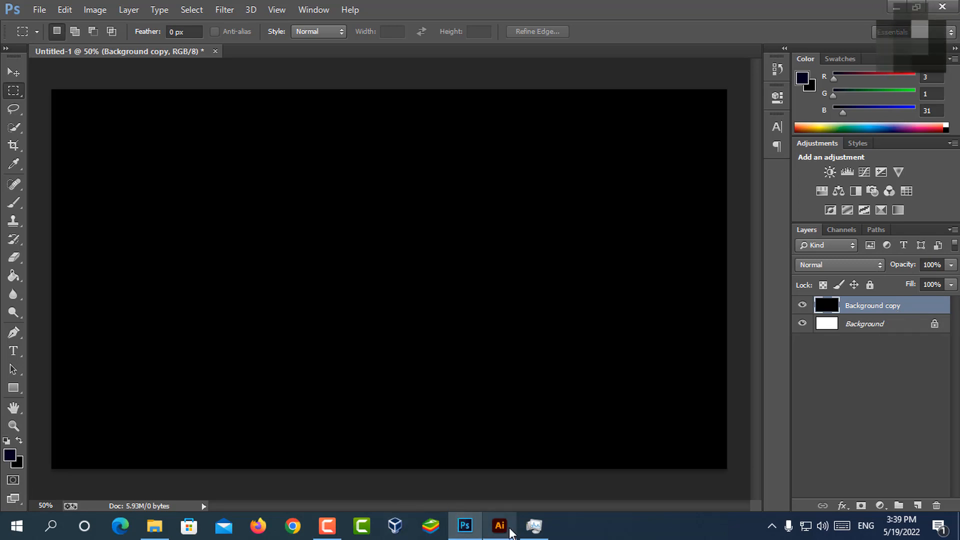
Step: Bring all the artboard's bubbles from Illustrator into the black Photoshop canvas and commit the placement
click(511, 531)
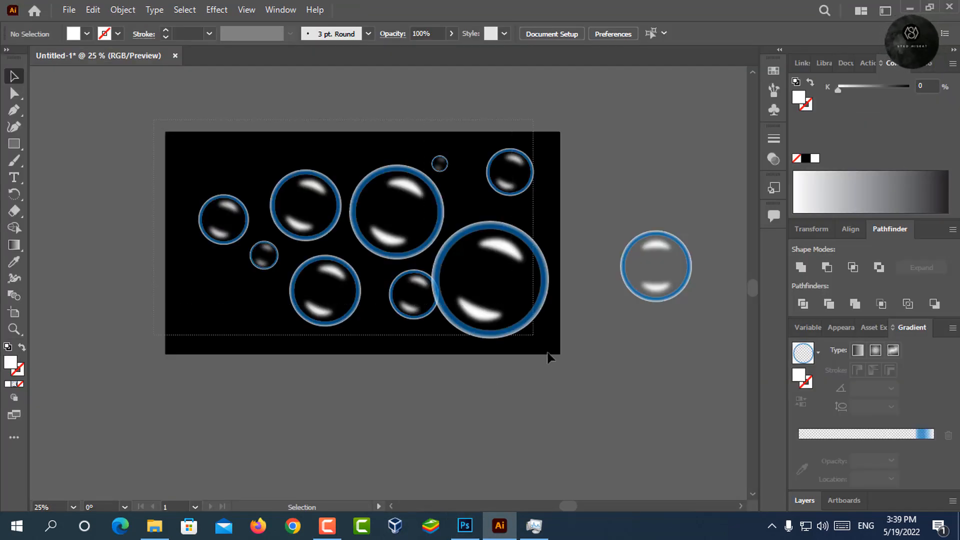
click(504, 280)
drag(470, 248, 350, 258)
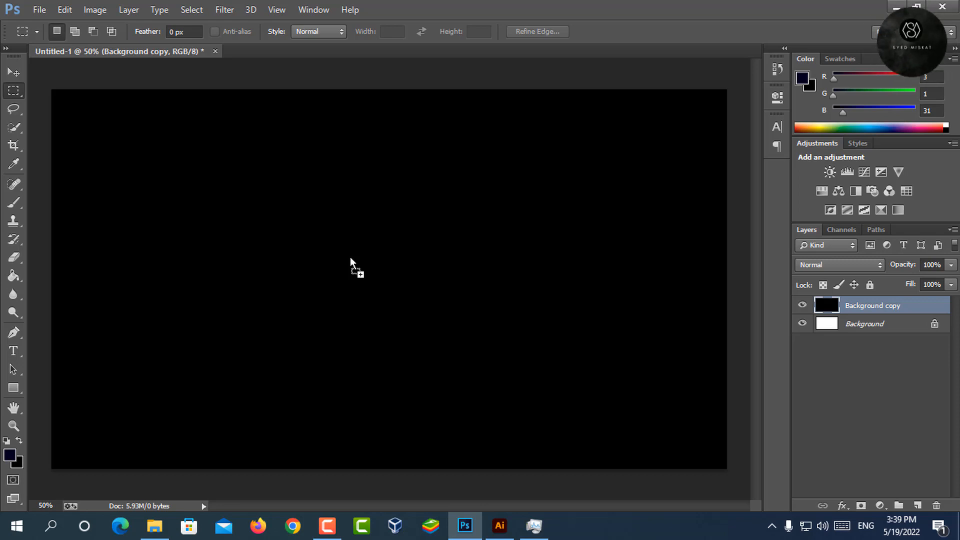
drag(350, 258, 351, 258)
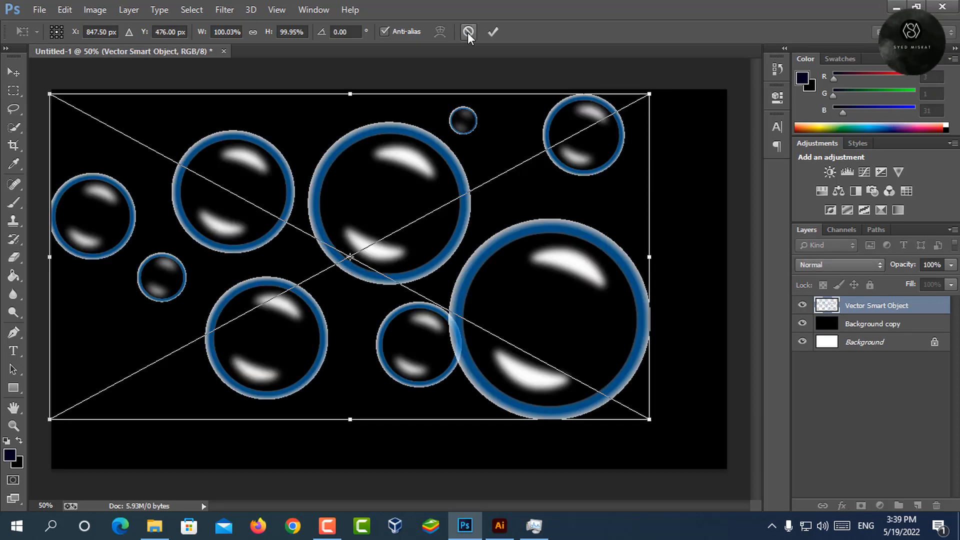
click(493, 32)
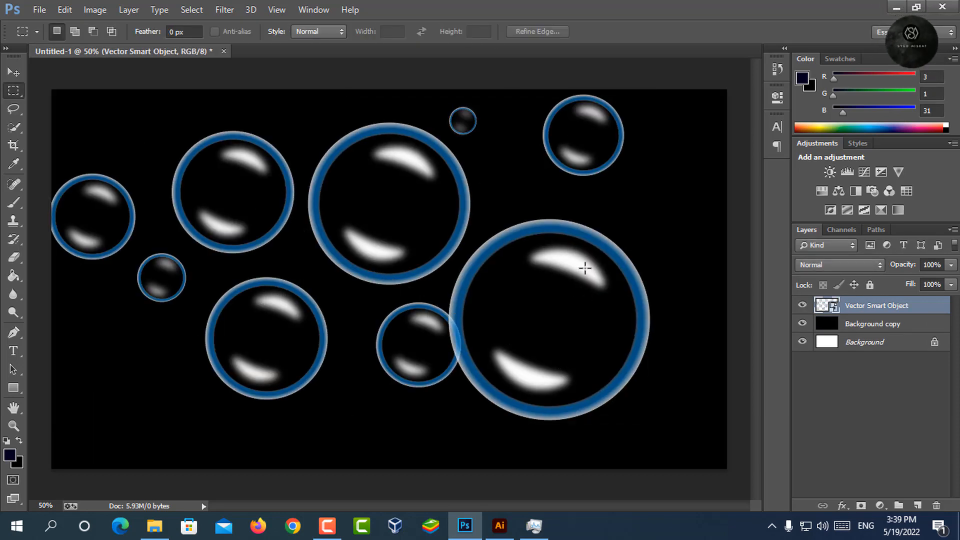
Step: Resize the placed bubbles to about 99% and move them towards the canvas's lower-right corner
click(14, 72)
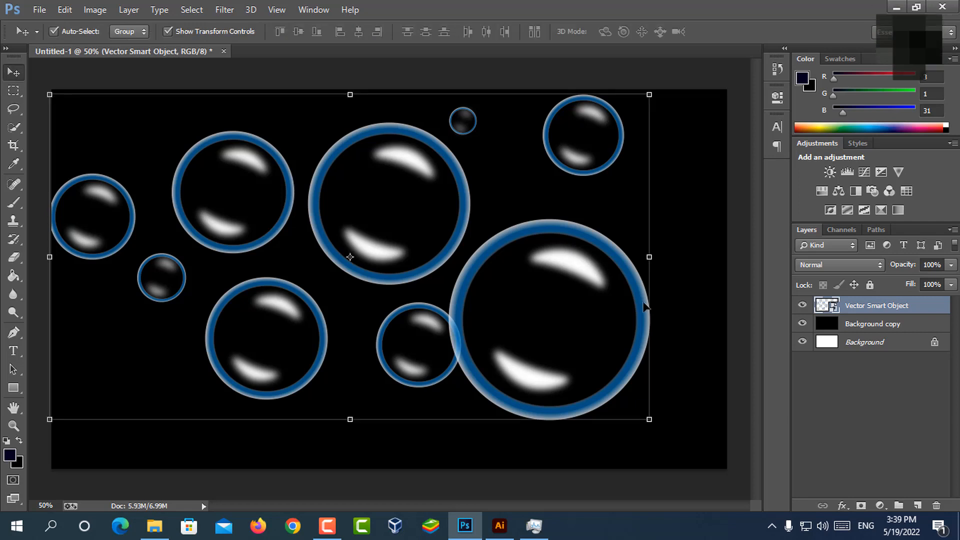
drag(622, 258, 632, 269)
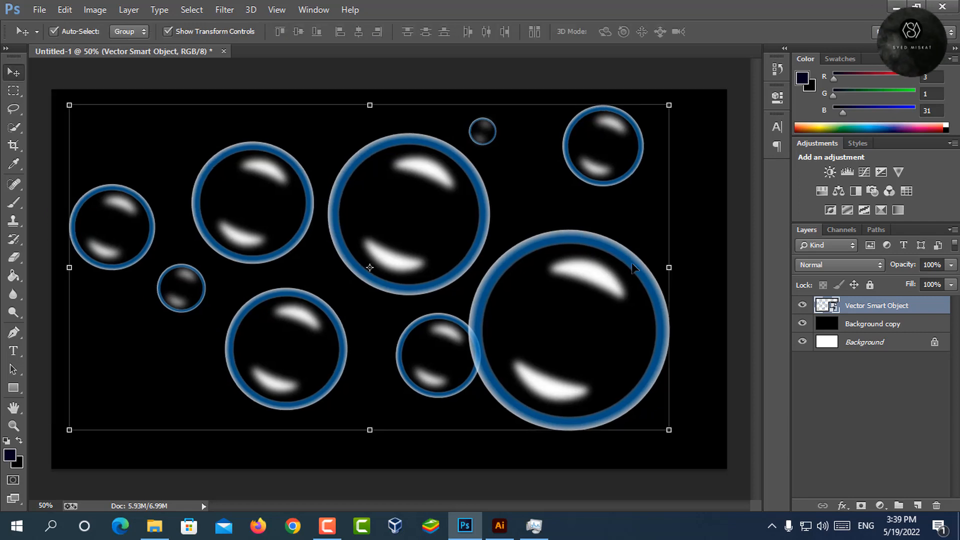
drag(669, 429, 750, 484)
drag(757, 523, 770, 528)
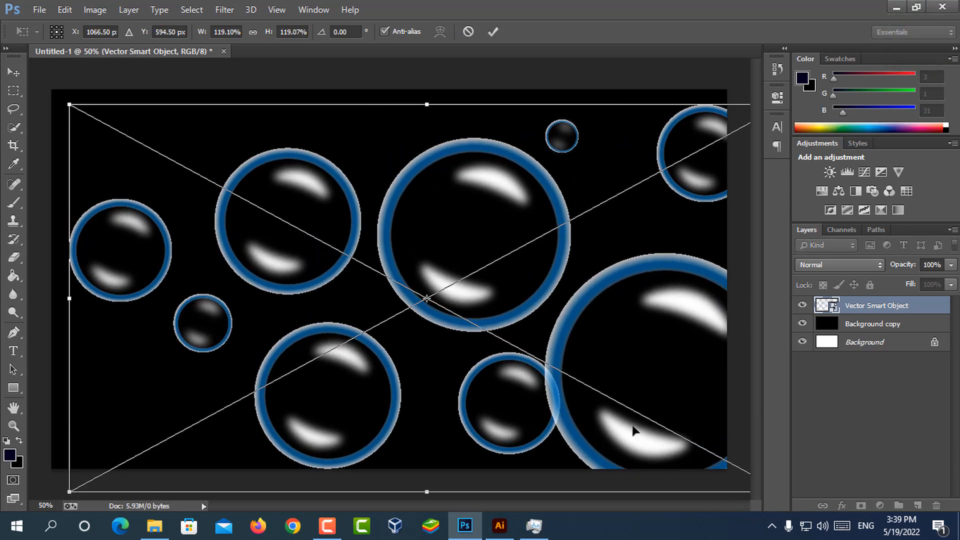
drag(432, 290, 413, 298)
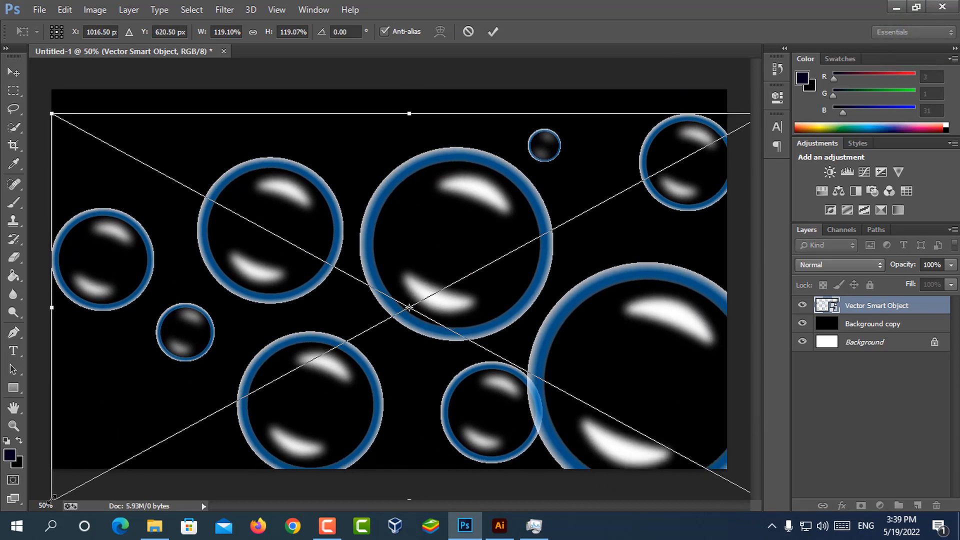
drag(52, 499, 206, 400)
drag(623, 376, 626, 443)
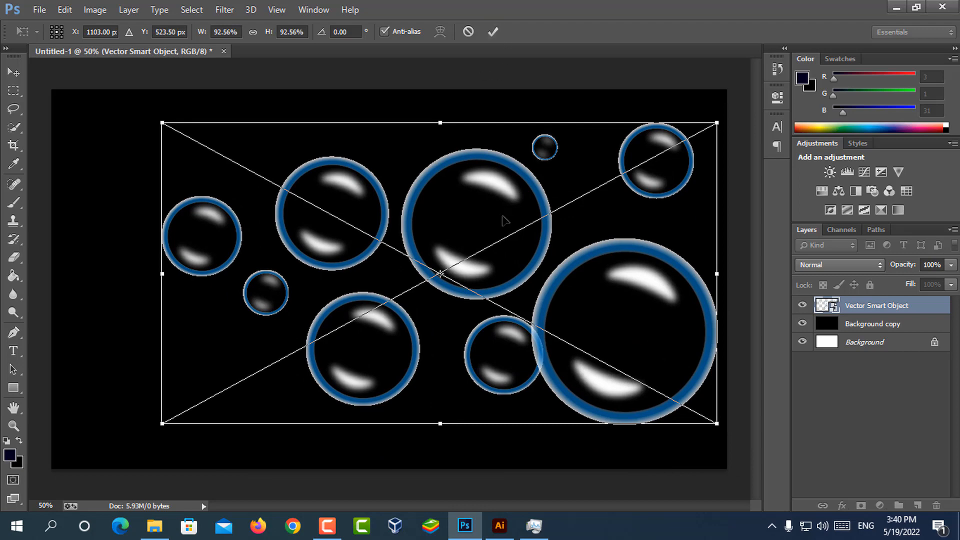
drag(720, 426, 757, 447)
drag(682, 395, 721, 443)
click(493, 32)
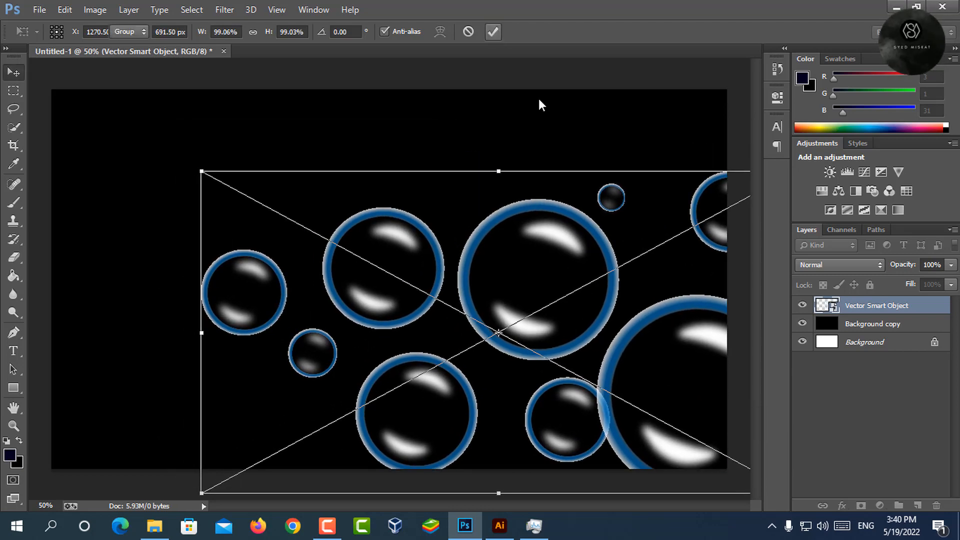
Step: Move the Vector Smart Object layer left until the upper-right bubble lies fully inside the canvas
scroll(539, 81, down, 1)
click(539, 81)
drag(618, 364, 603, 357)
click(715, 332)
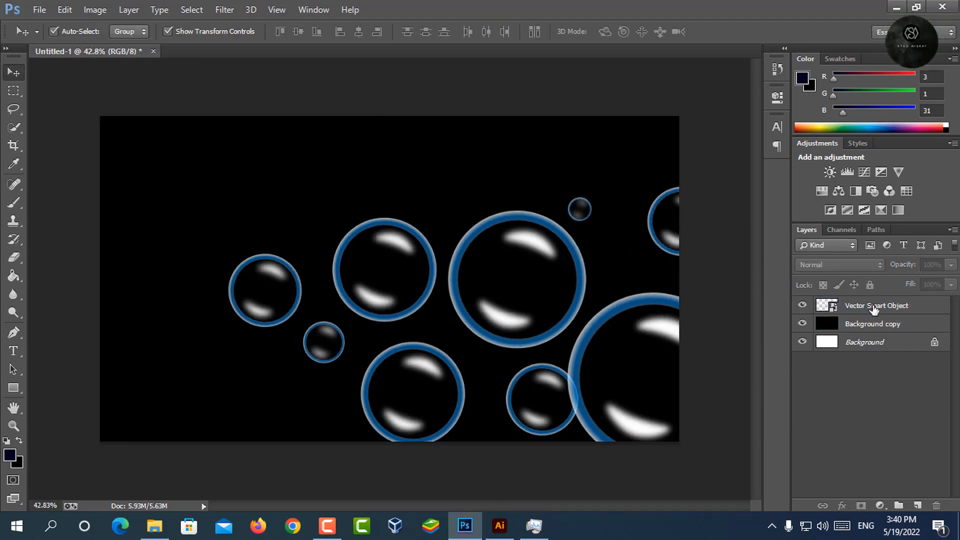
click(872, 306)
drag(595, 320, 526, 317)
click(487, 92)
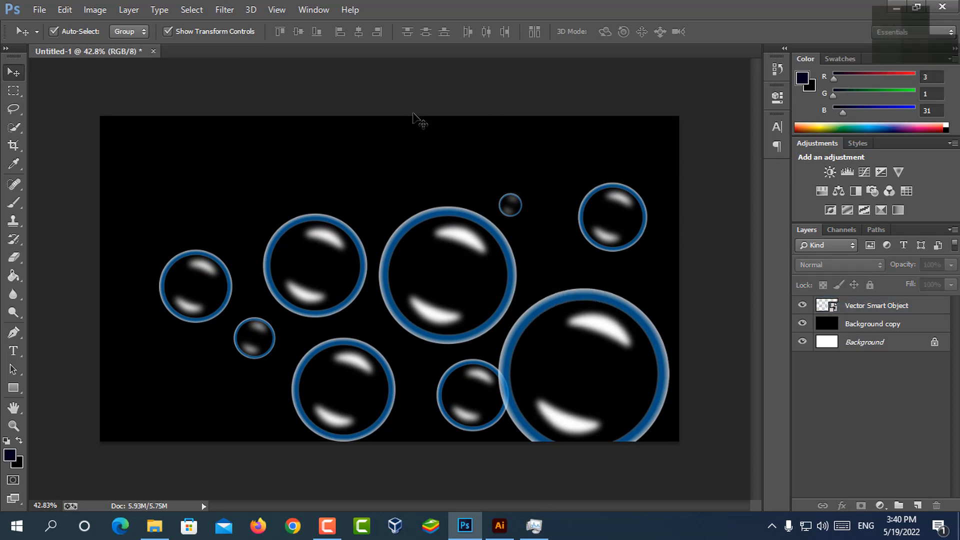
Step: Make a rasterized copy of the Vector Smart Object layer and hide the original
click(867, 307)
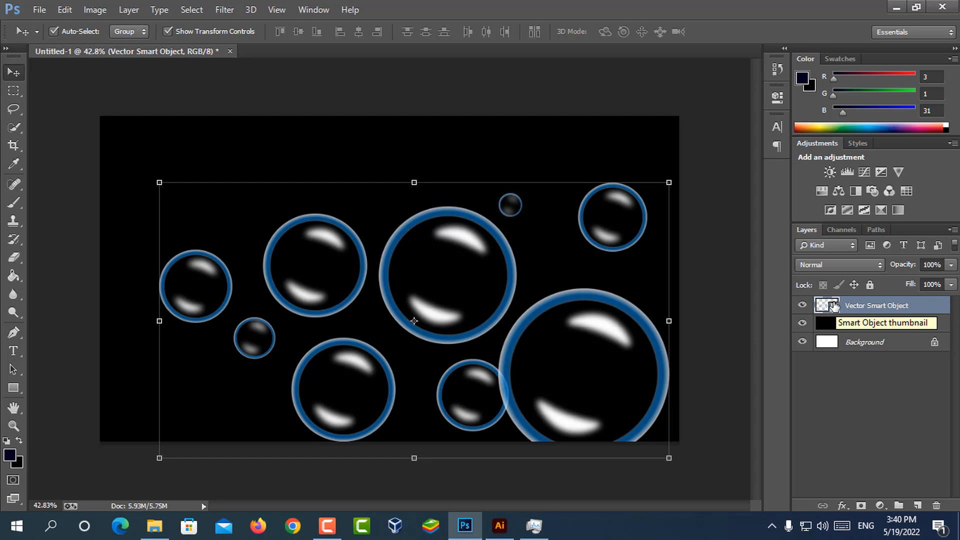
drag(873, 310, 918, 505)
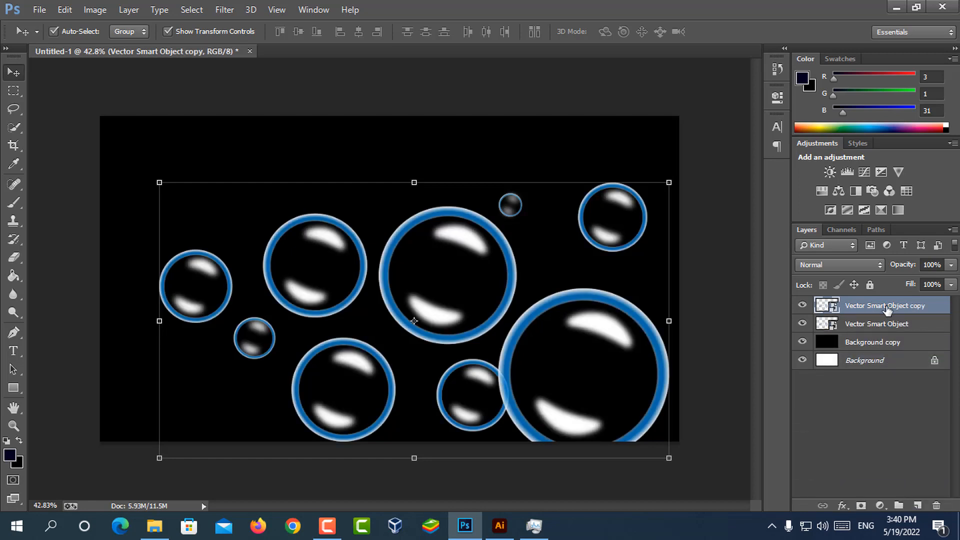
click(801, 324)
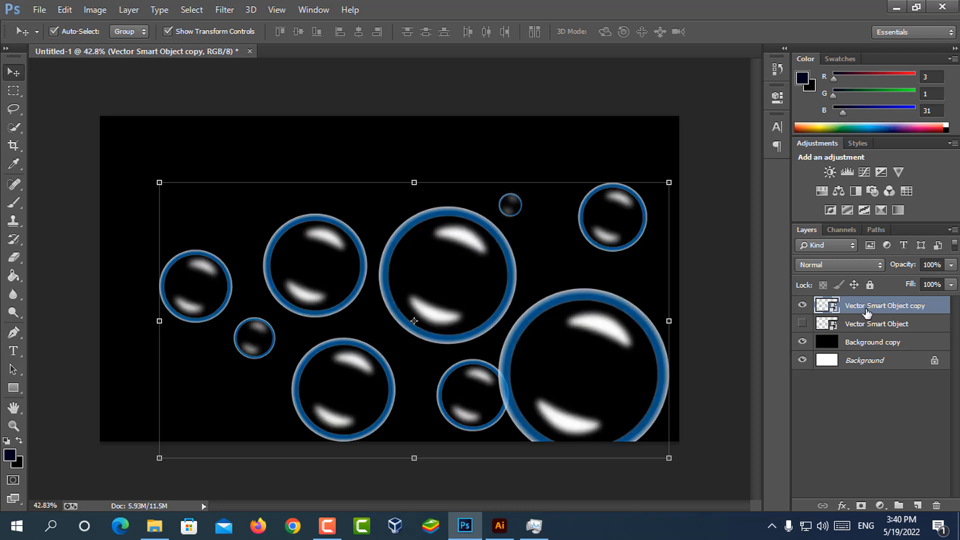
right_click(867, 311)
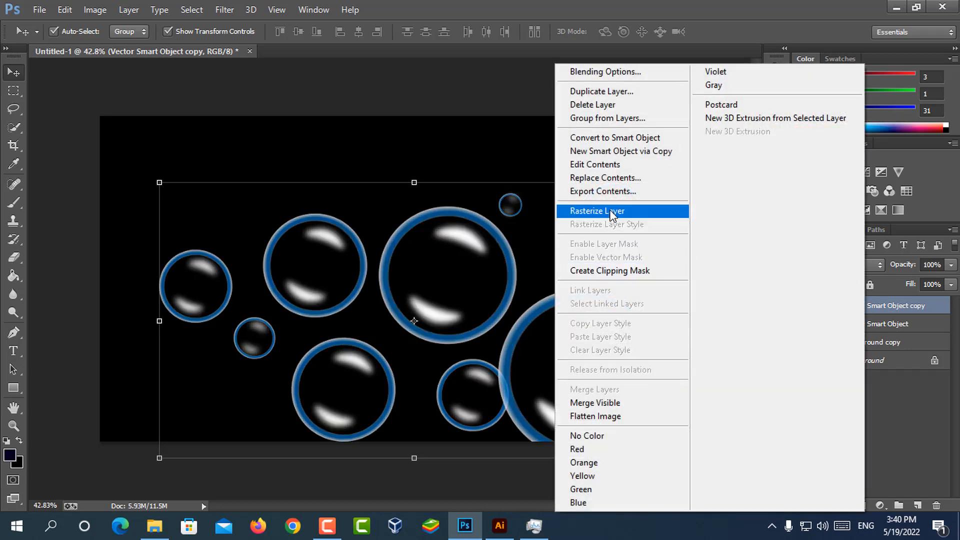
click(611, 211)
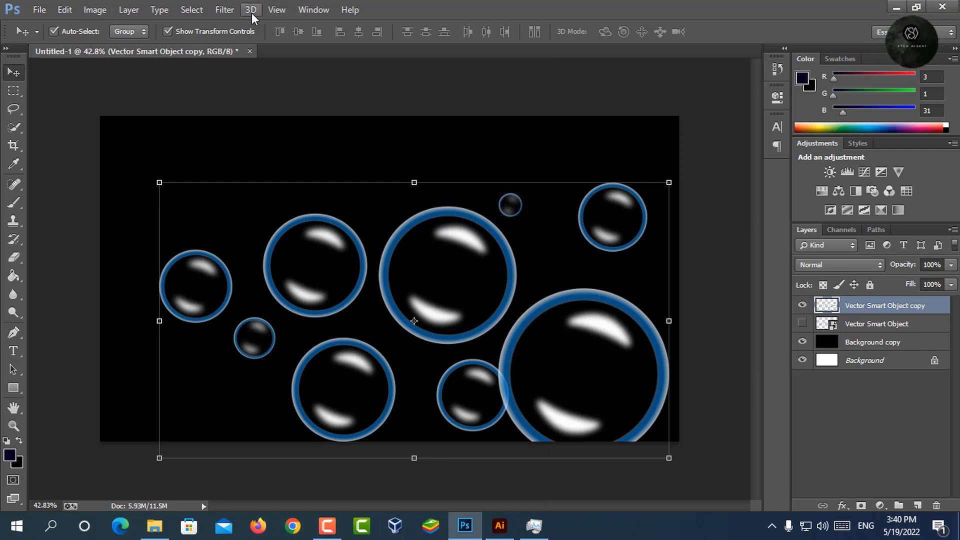
Step: Apply a 15 px Iris Blur to the Vector Smart Object copy, with a wide ellipse centred on the large middle bubble kept in focus
click(224, 10)
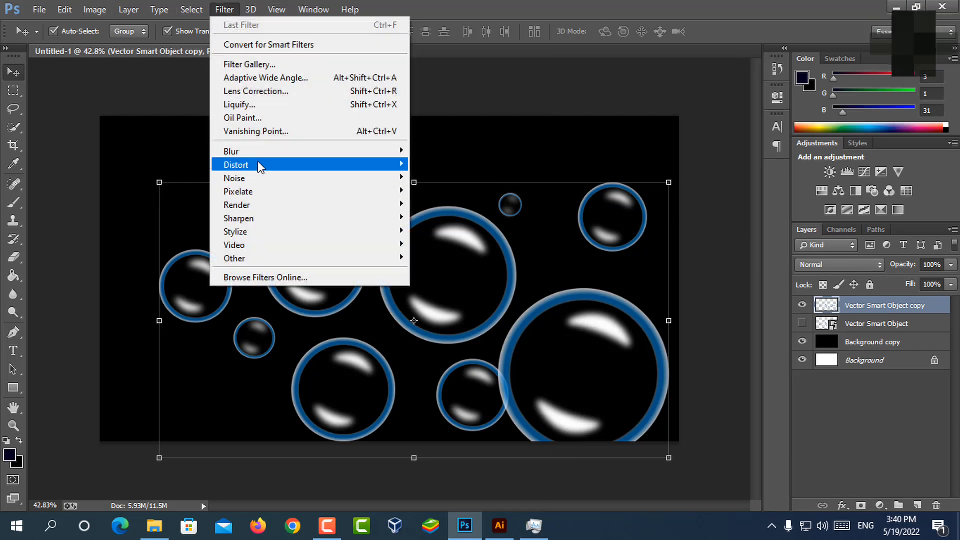
mouse_move(259, 151)
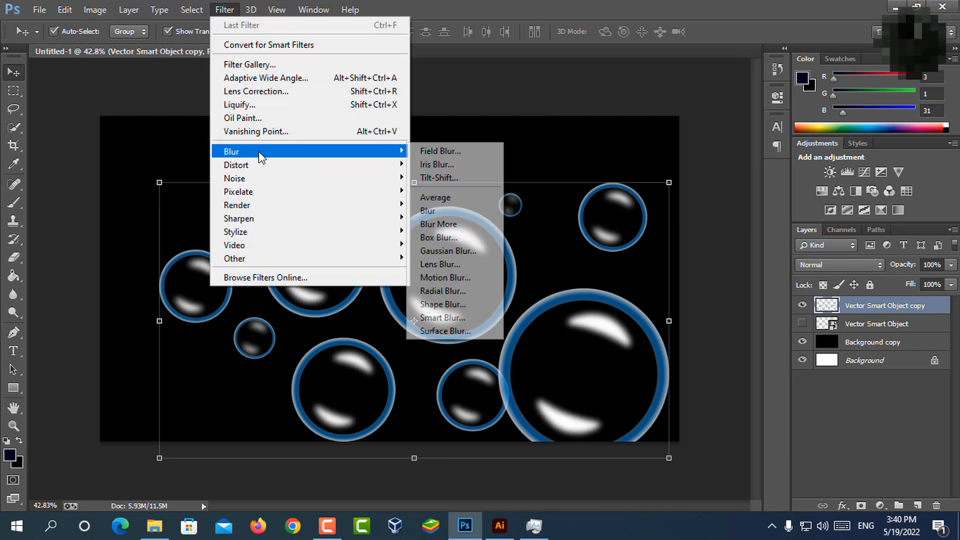
click(446, 165)
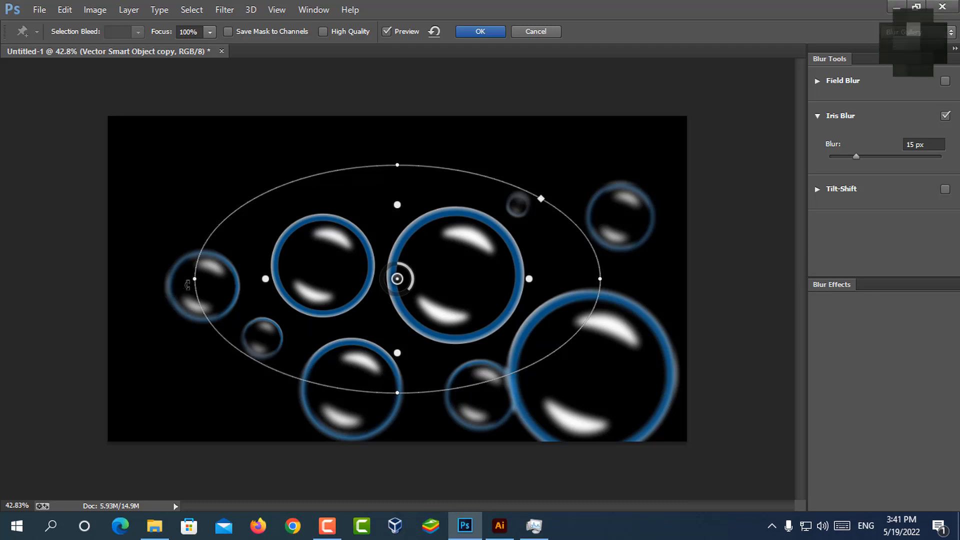
drag(193, 278, 283, 285)
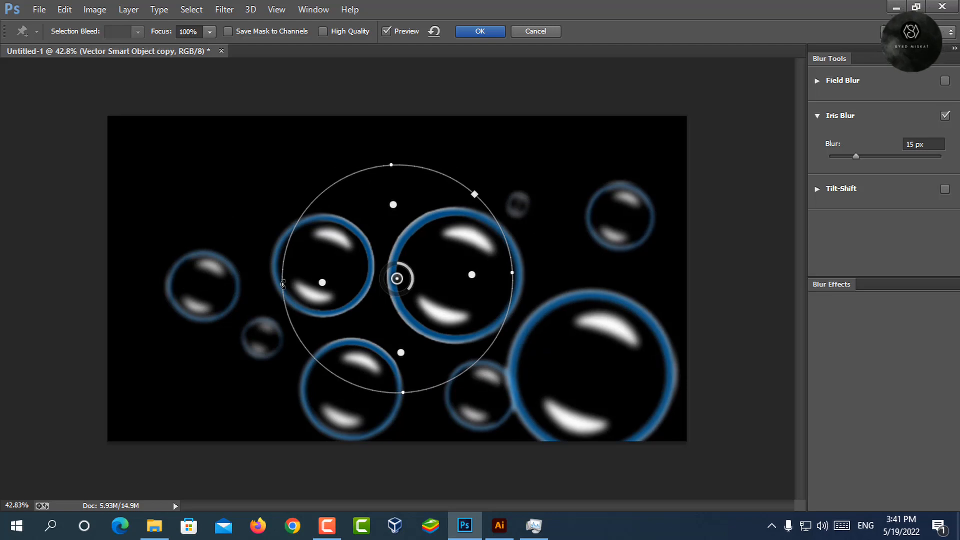
drag(398, 279, 461, 312)
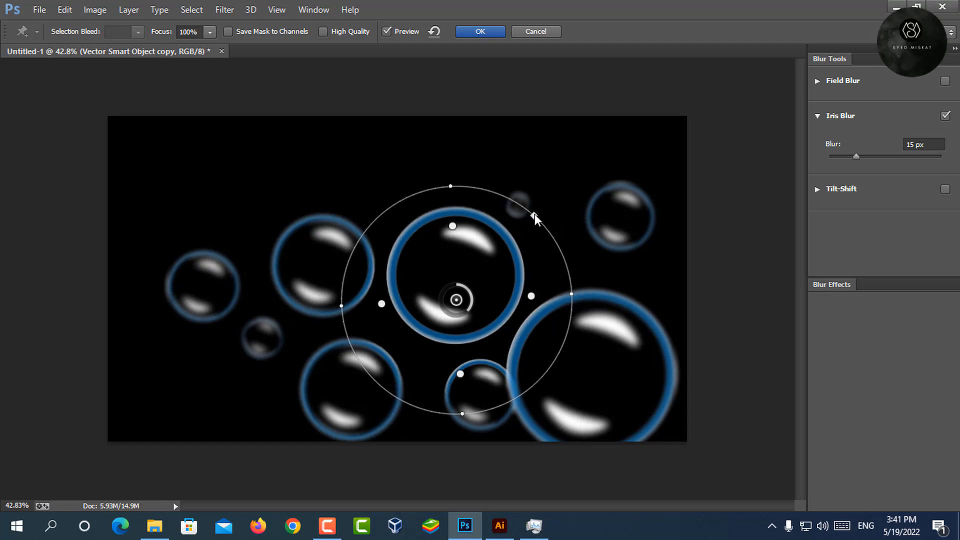
mouse_move(534, 216)
mouse_down()
mouse_move(561, 212)
mouse_move(533, 229)
mouse_up()
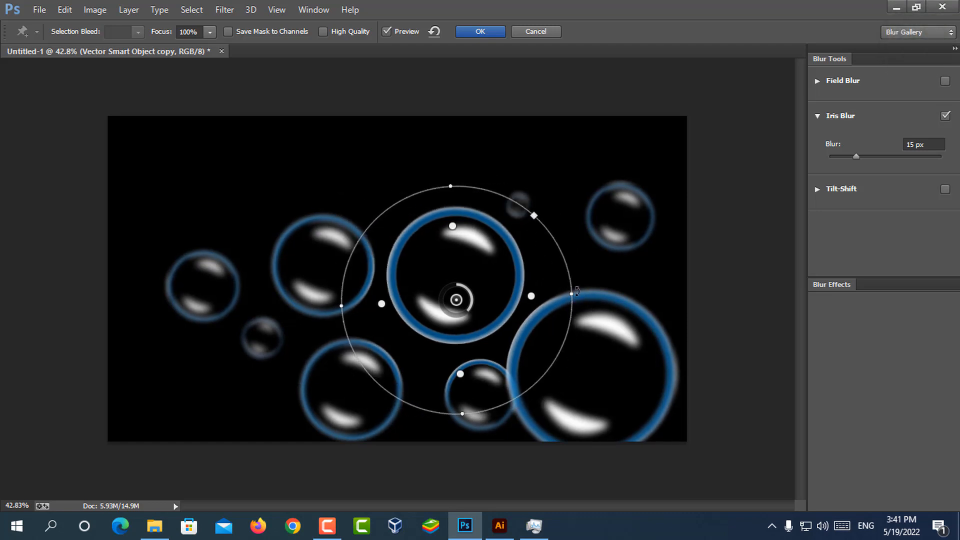
drag(573, 295, 640, 295)
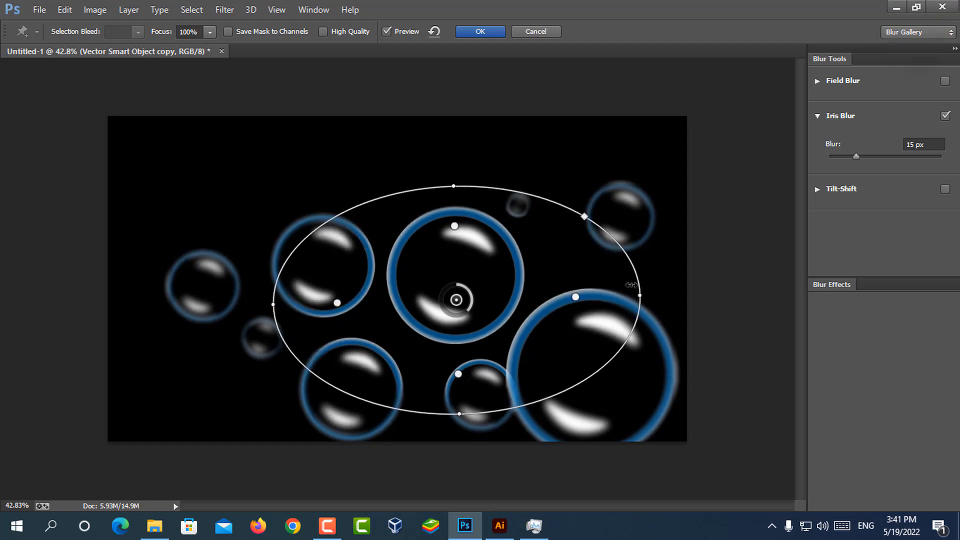
click(485, 31)
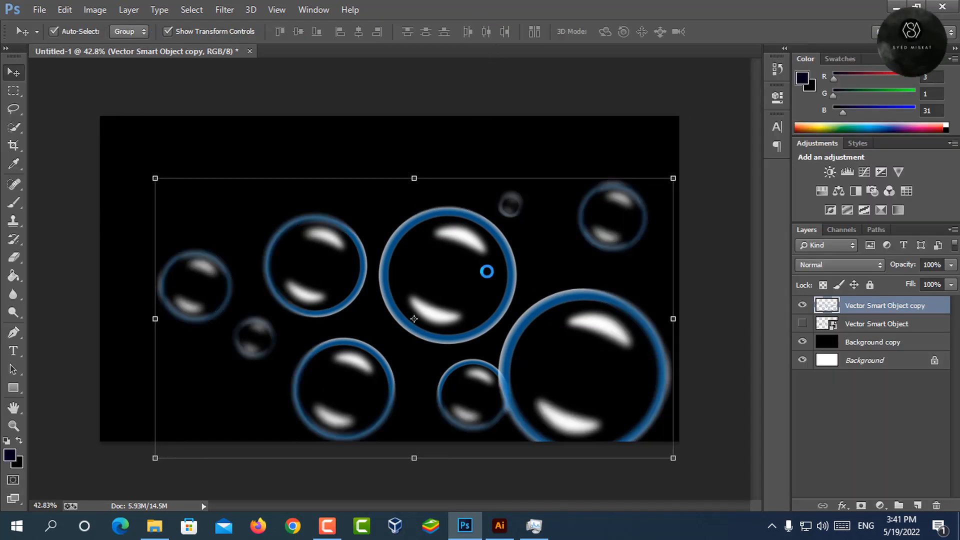
click(563, 90)
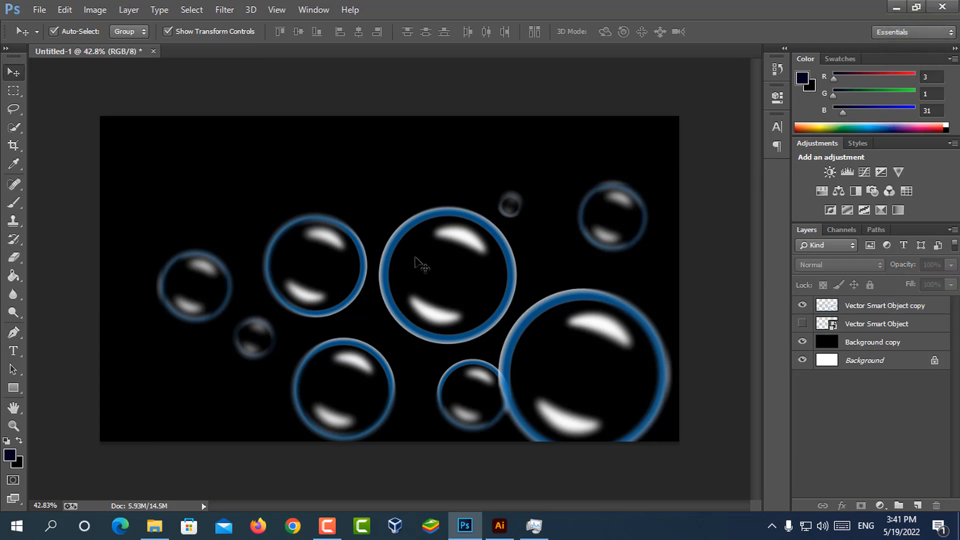
Step: Compare the blurred bubbles with the sharp originals by switching the visibility of the two Vector Smart Object layers
click(802, 306)
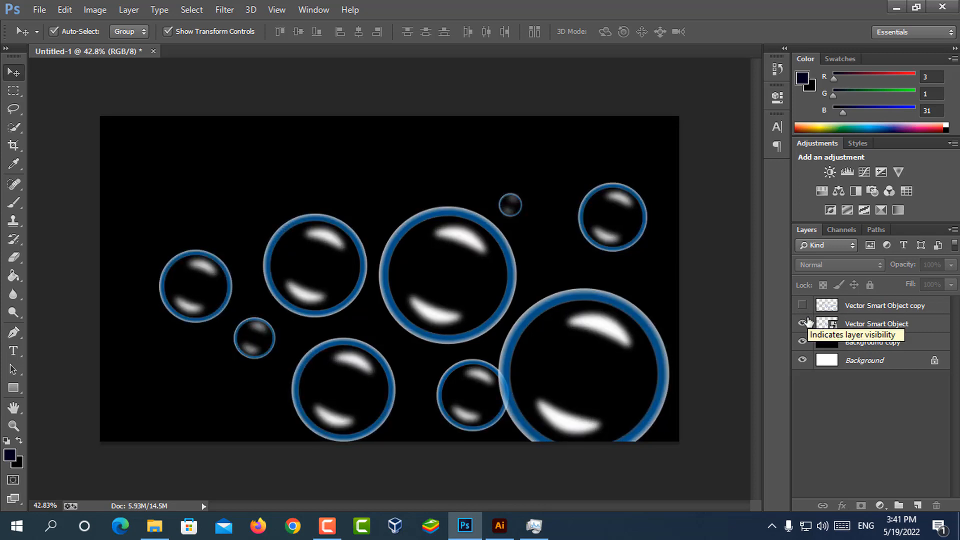
click(803, 306)
click(803, 324)
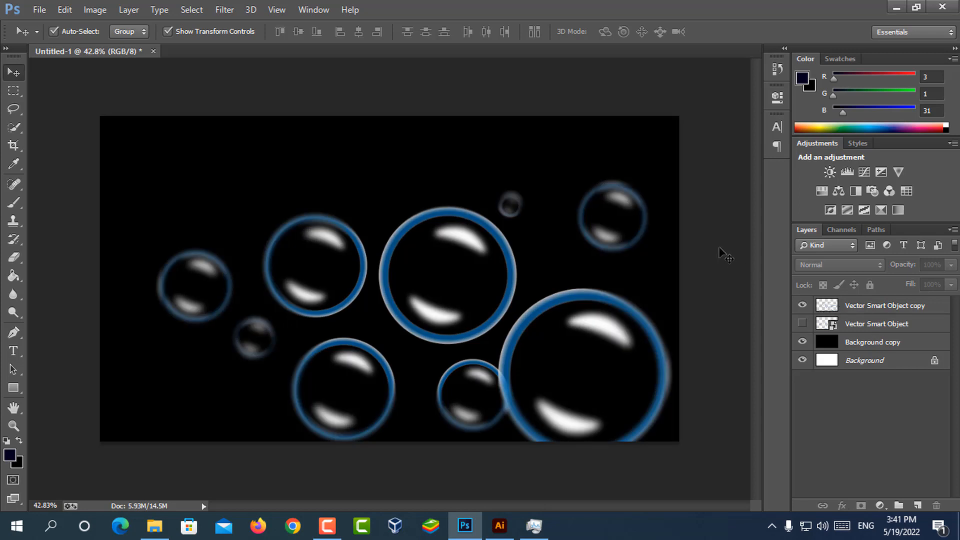
Step: Duplicate the Background copy layer and place the duplicate between the Vector Smart Object copy and the hidden Vector Smart Object
click(868, 296)
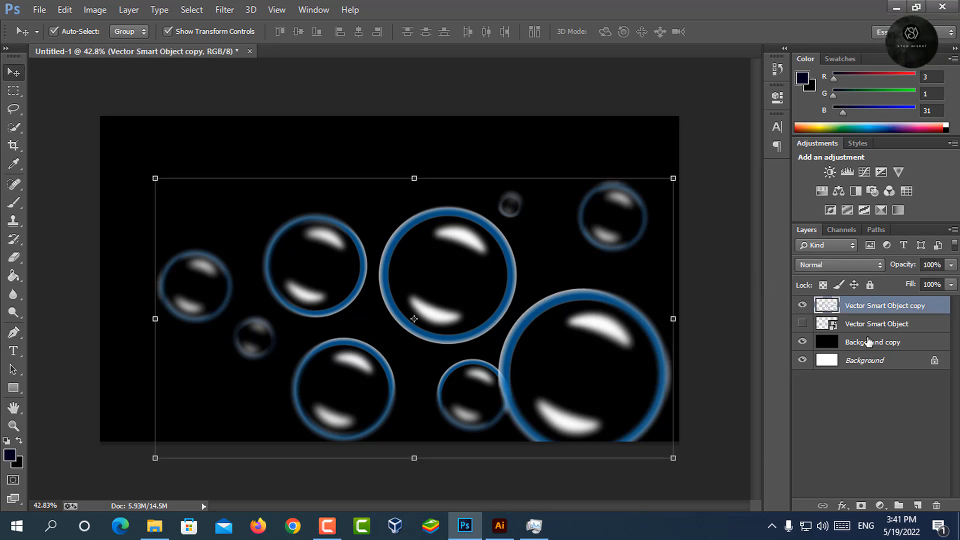
drag(890, 344, 917, 505)
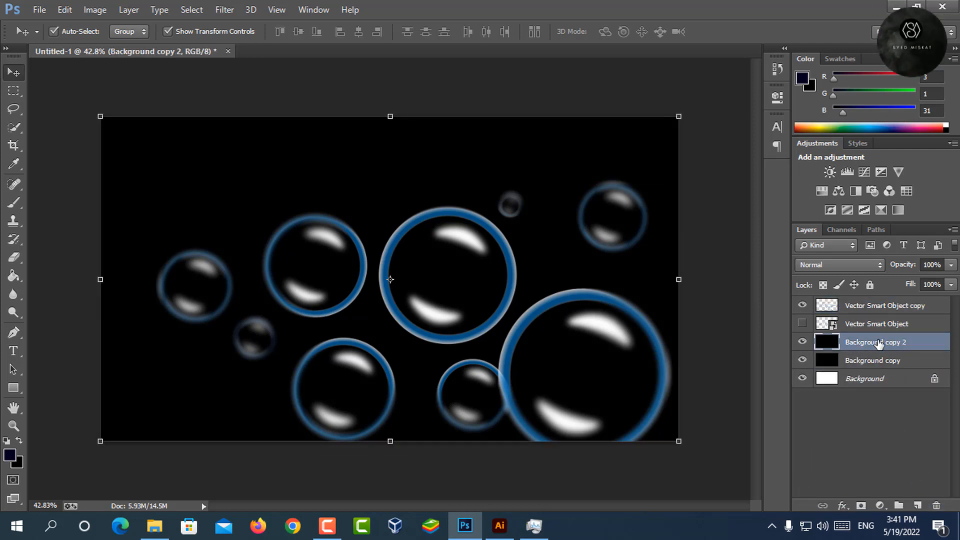
mouse_move(878, 344)
mouse_down()
mouse_move(865, 304)
mouse_move(880, 353)
mouse_move(877, 328)
mouse_up()
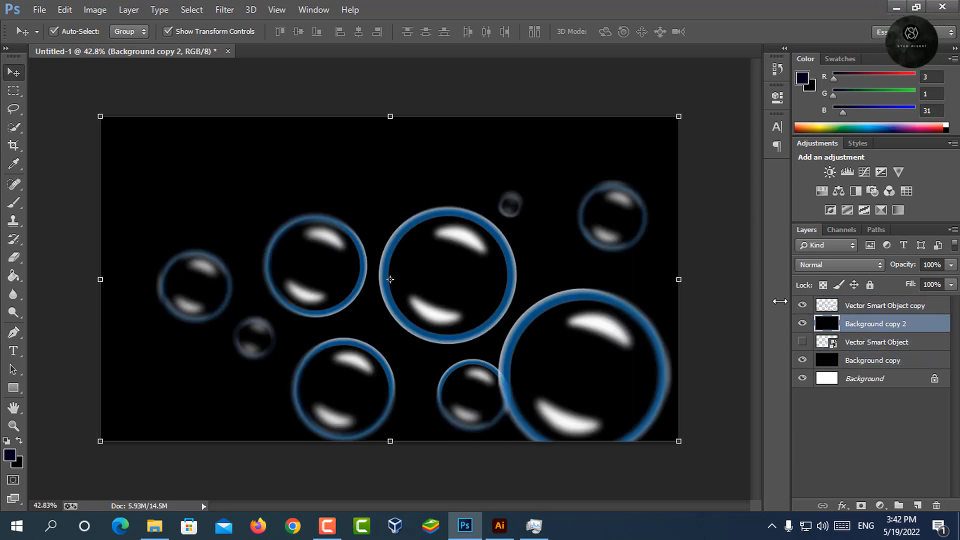
click(733, 296)
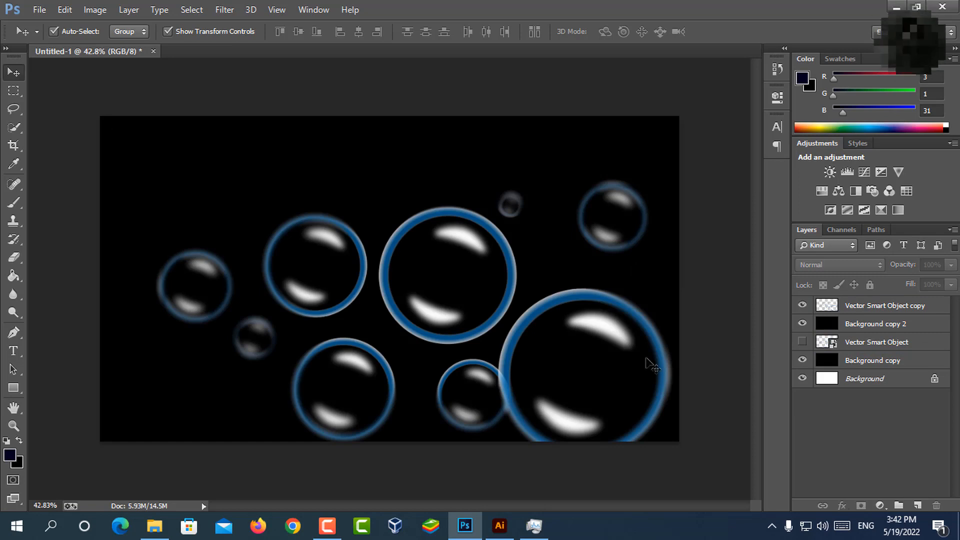
Step: Select the Background copy 2 layer and set up the Brush tool with the rough 23 px preset enlarged to 349 px
click(13, 202)
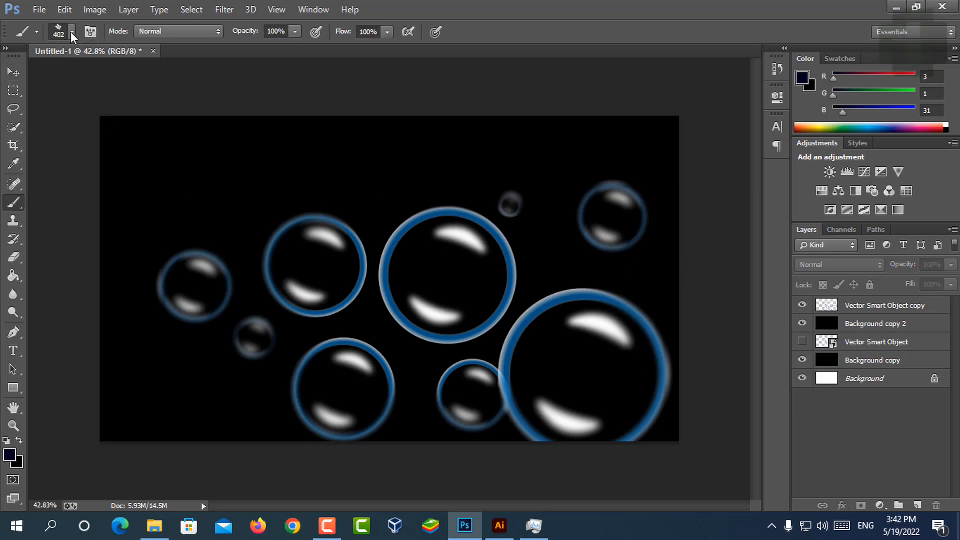
click(172, 185)
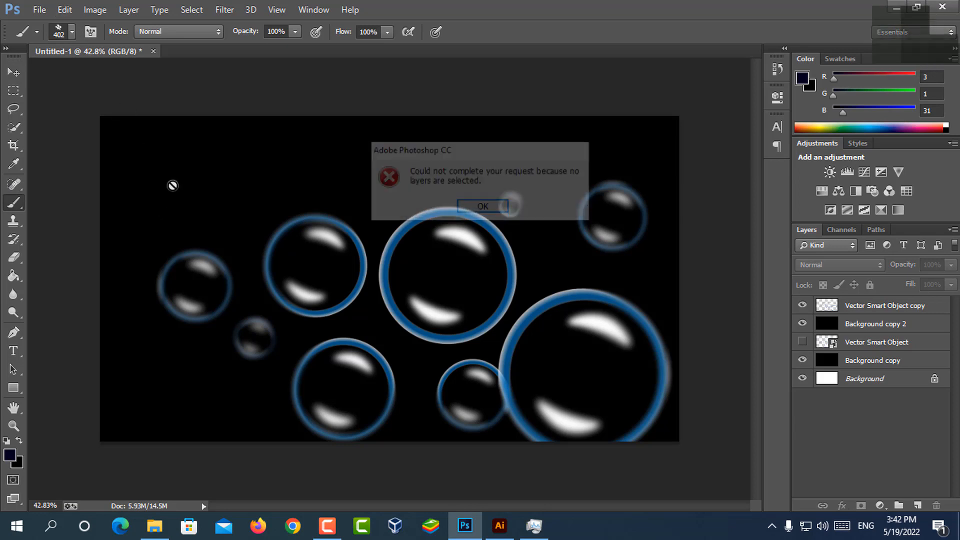
click(482, 206)
click(860, 323)
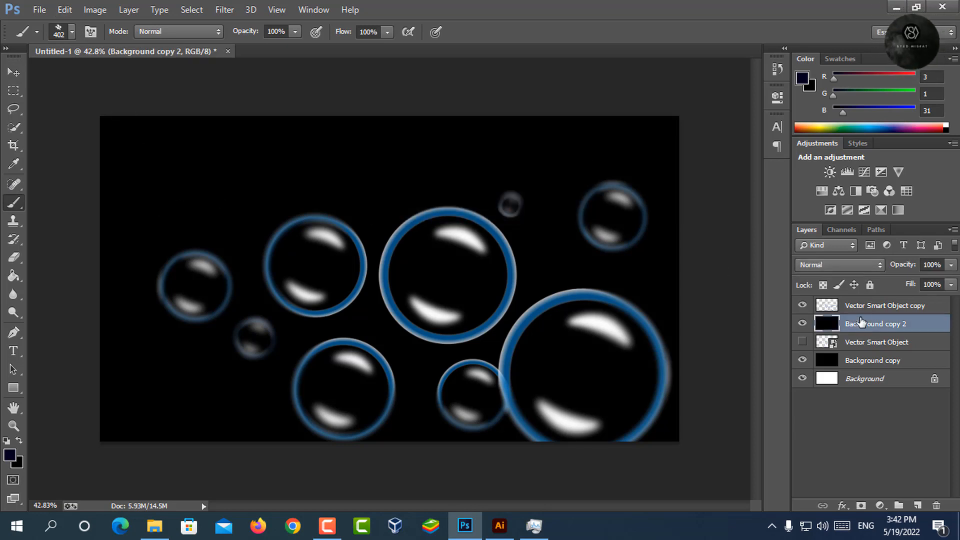
click(73, 32)
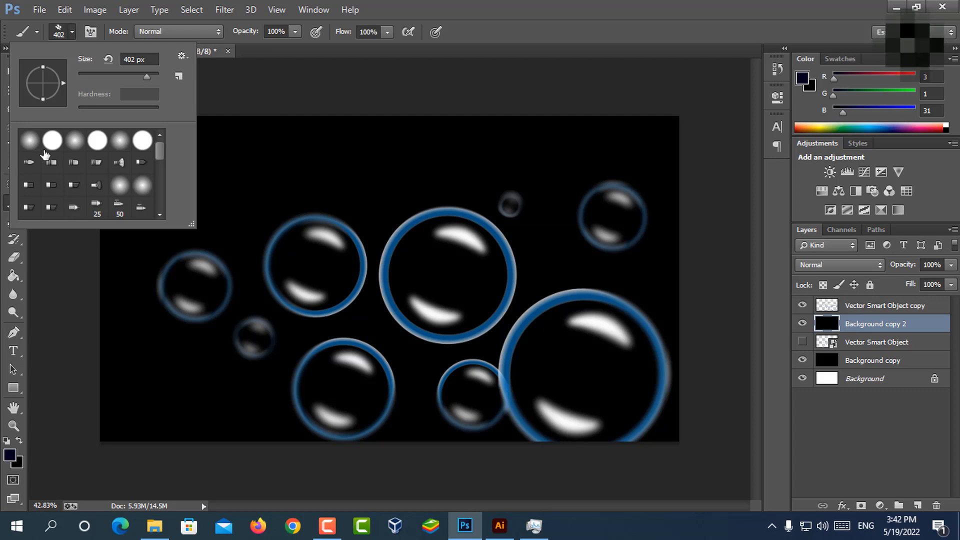
scroll(44, 181, down, 4)
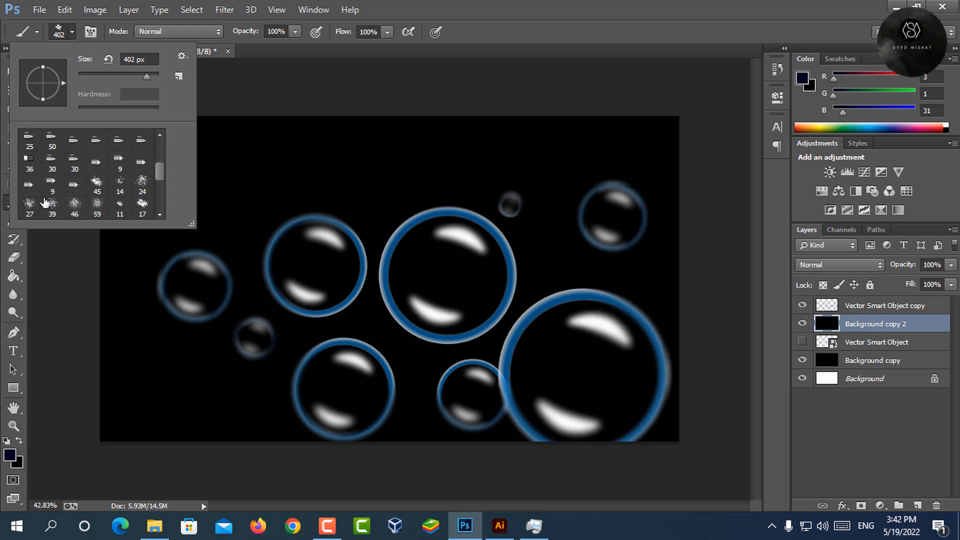
scroll(40, 202, down, 1)
click(30, 204)
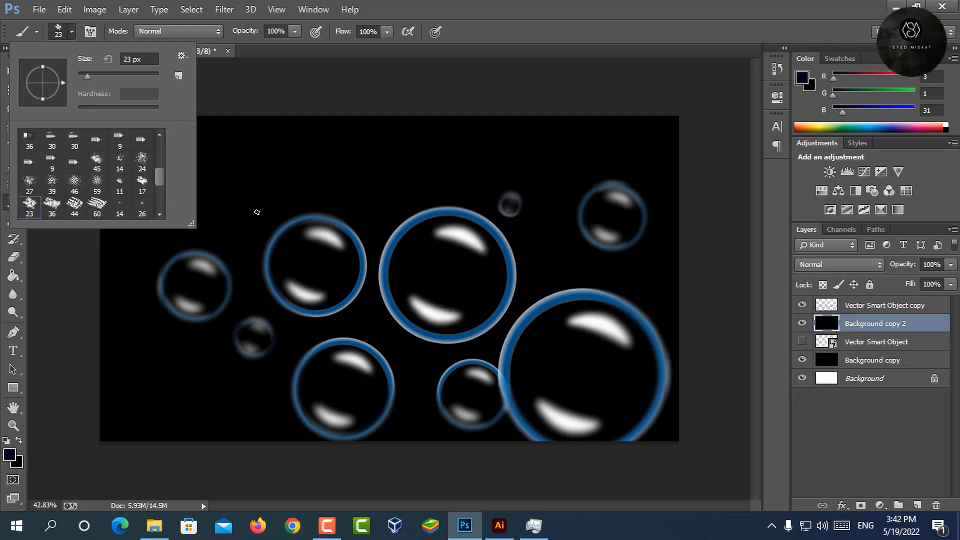
click(134, 75)
click(145, 75)
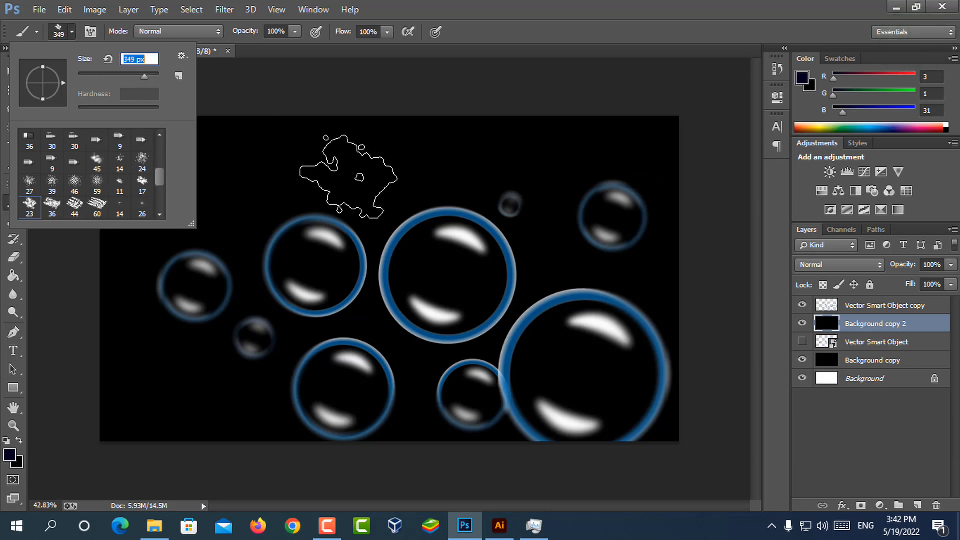
click(380, 180)
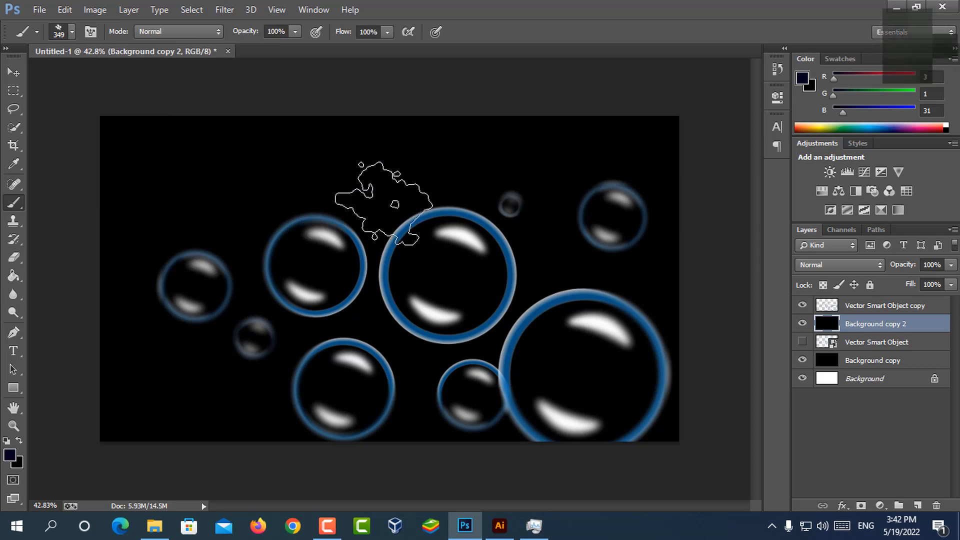
key(ctrl+z)
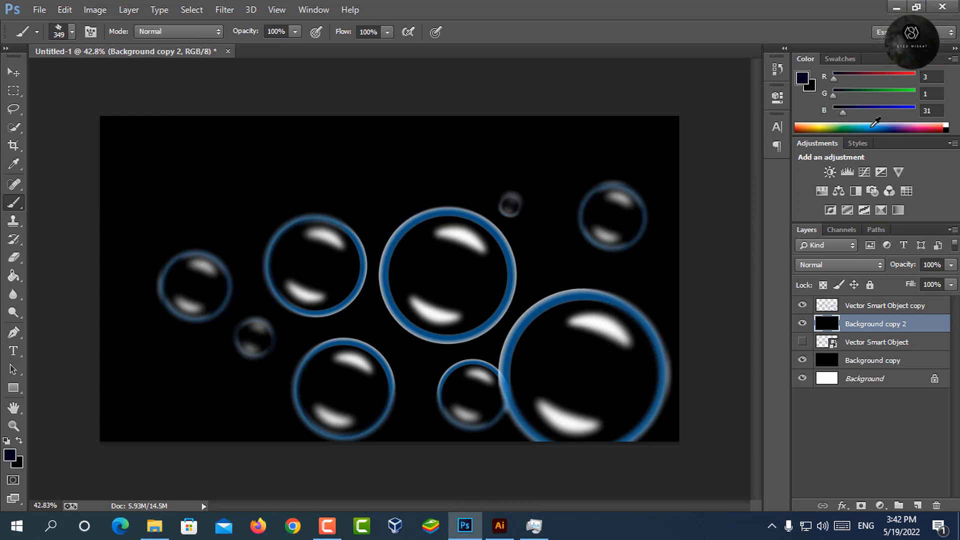
Step: Stamp six pale blue (RGB 220, 240, 242) brush marks around the bubbles on the Background copy 2 layer
click(863, 123)
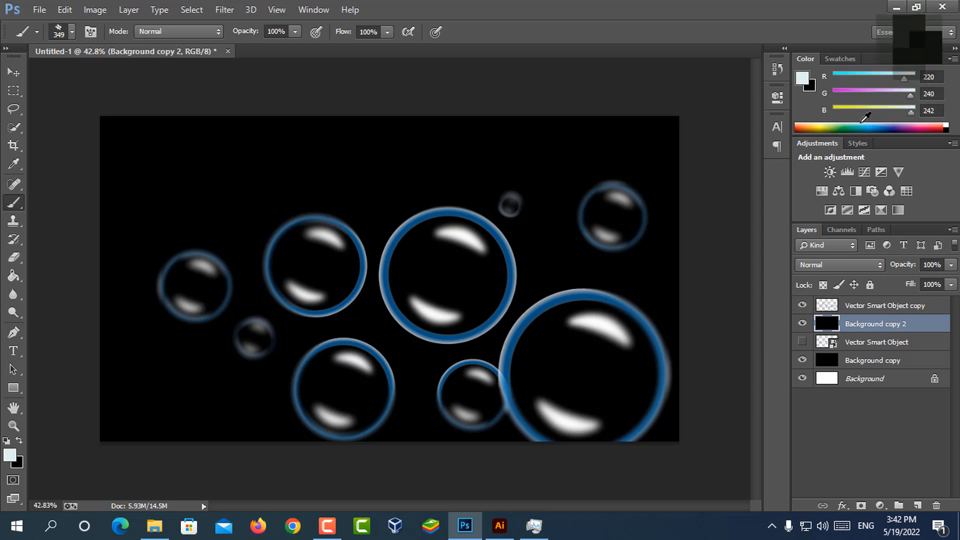
click(360, 183)
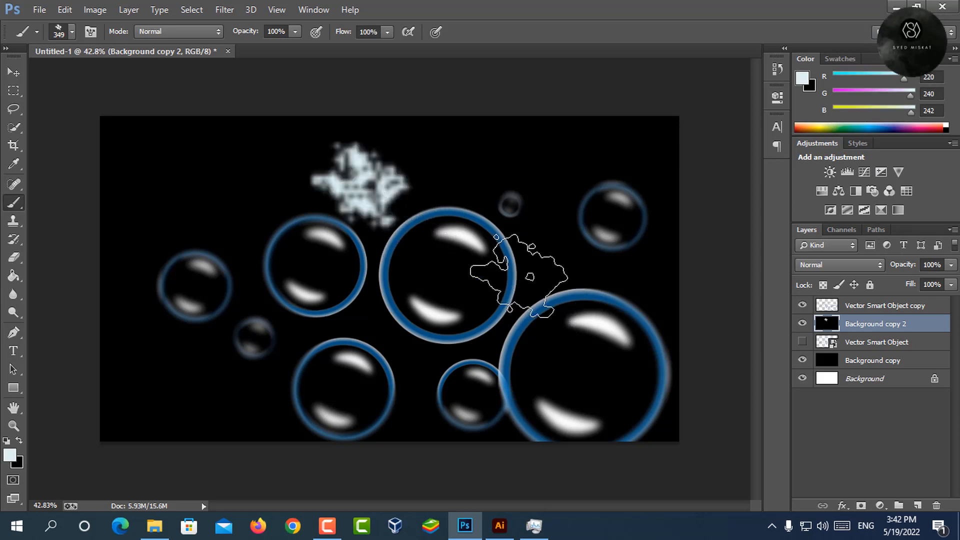
click(520, 275)
click(456, 347)
click(296, 333)
click(237, 230)
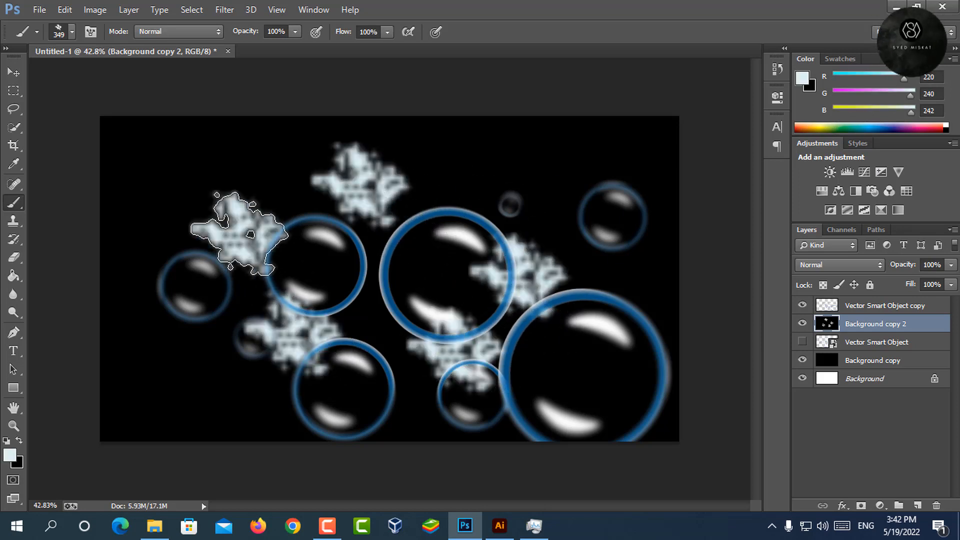
click(541, 172)
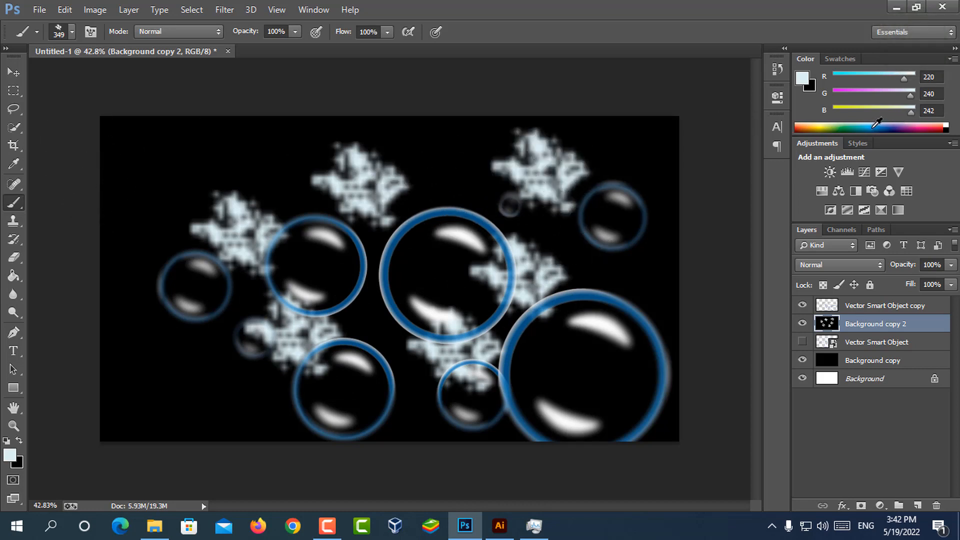
Step: Stamp five bright blue (RGB 0, 143, 201) brush marks over and near the pale ones on Background copy 2
click(876, 123)
click(381, 185)
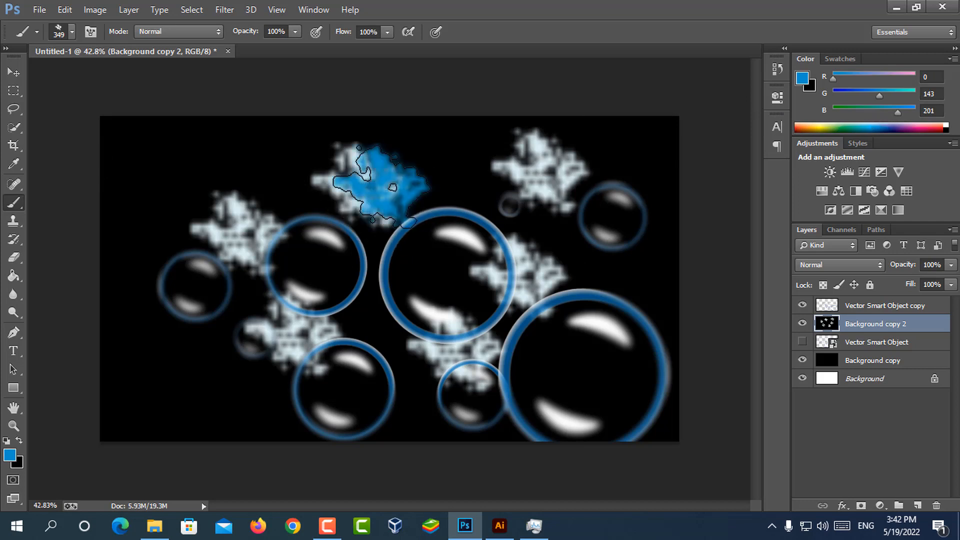
click(538, 170)
click(522, 267)
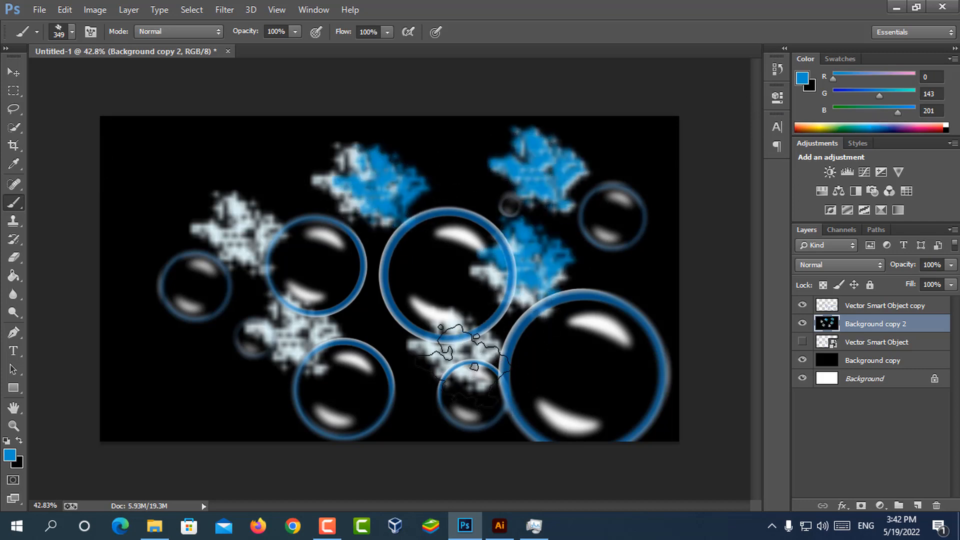
click(463, 365)
click(306, 294)
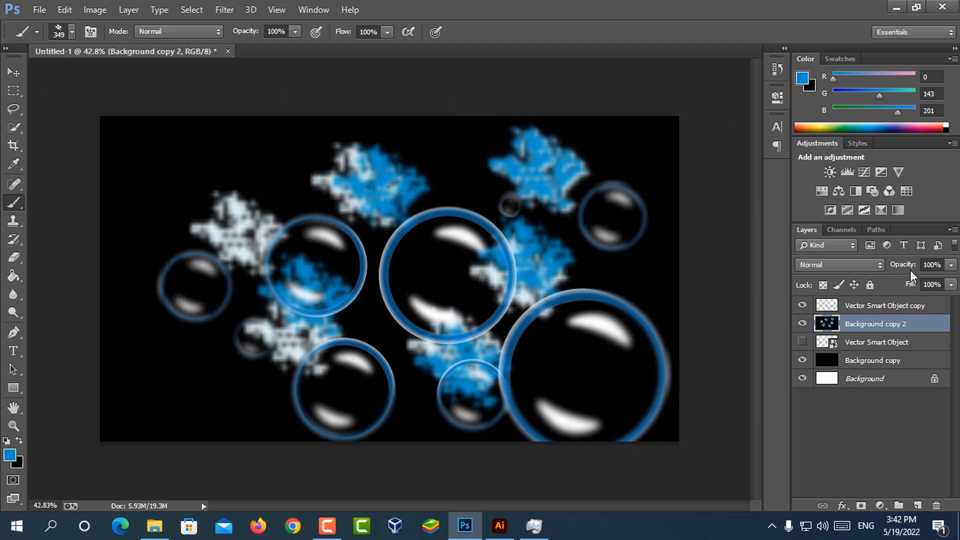
Step: Lower the opacity of the Background copy 2 layer to 13% and deselect the layer
mouse_move(909, 269)
mouse_down()
mouse_move(893, 270)
mouse_move(903, 269)
mouse_up()
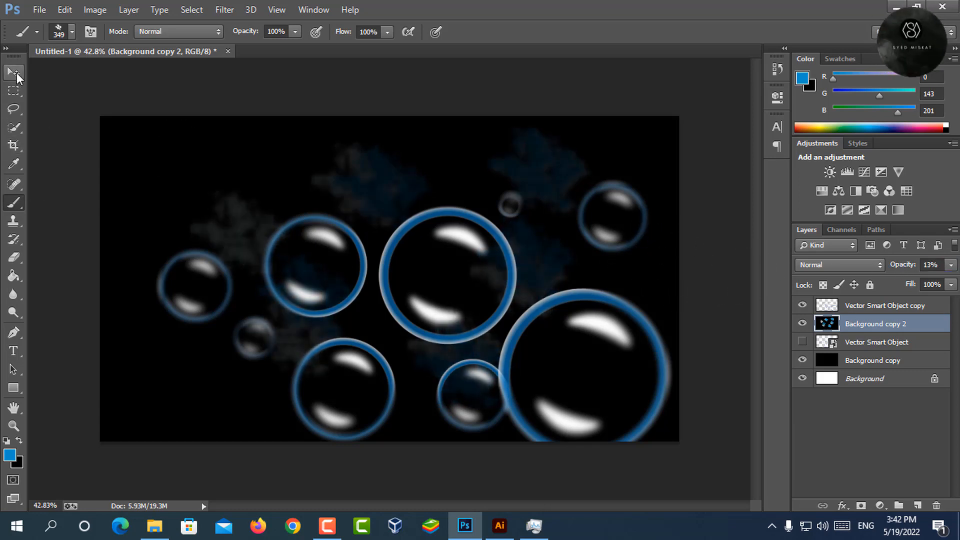
click(13, 72)
click(725, 266)
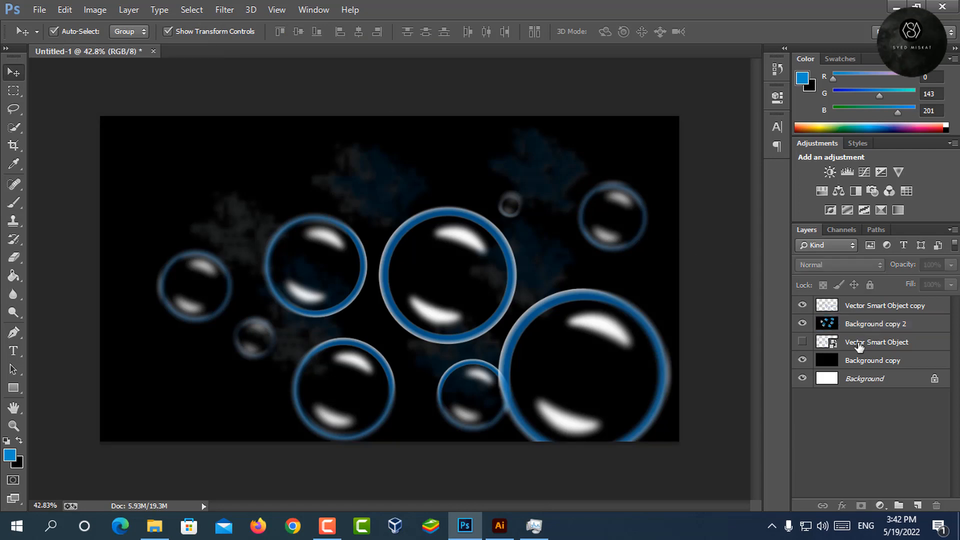
Step: Duplicate the Background copy layer to the top of the layer stack and set the foreground colour to dark blue (RGB 19, 60, 103)
drag(854, 363, 917, 505)
drag(866, 359, 857, 301)
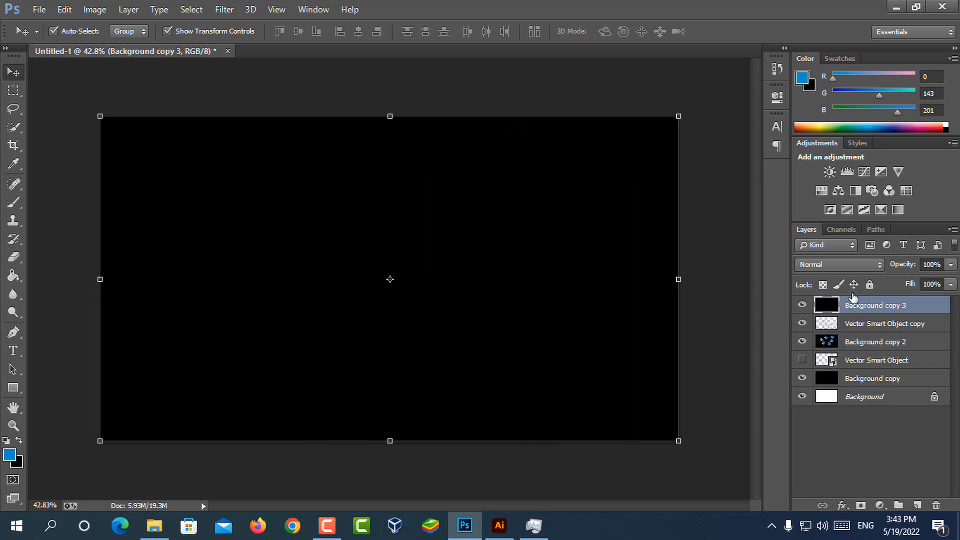
click(888, 128)
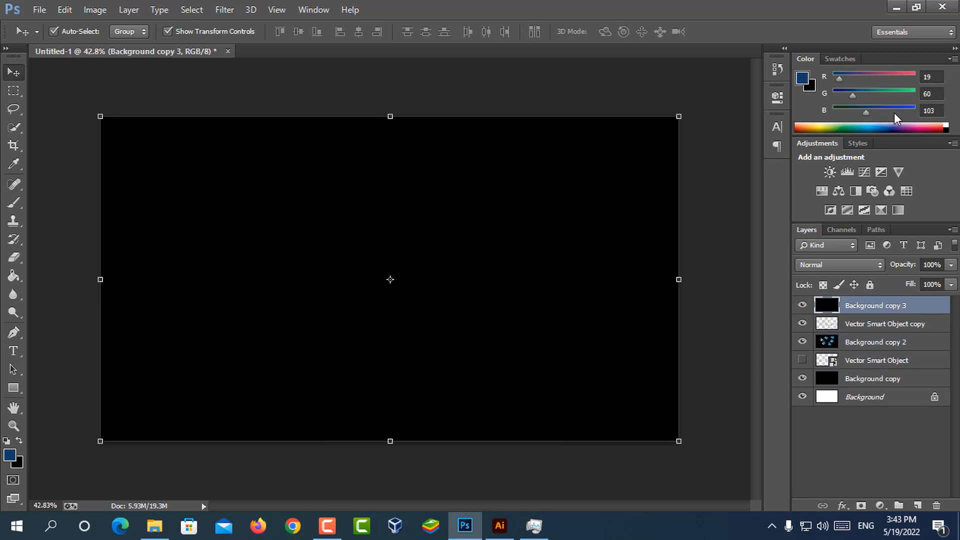
Step: Swap the foreground and background colours and fill the Background copy 3 layer with dark blue (RGB 19, 60, 103)
click(19, 440)
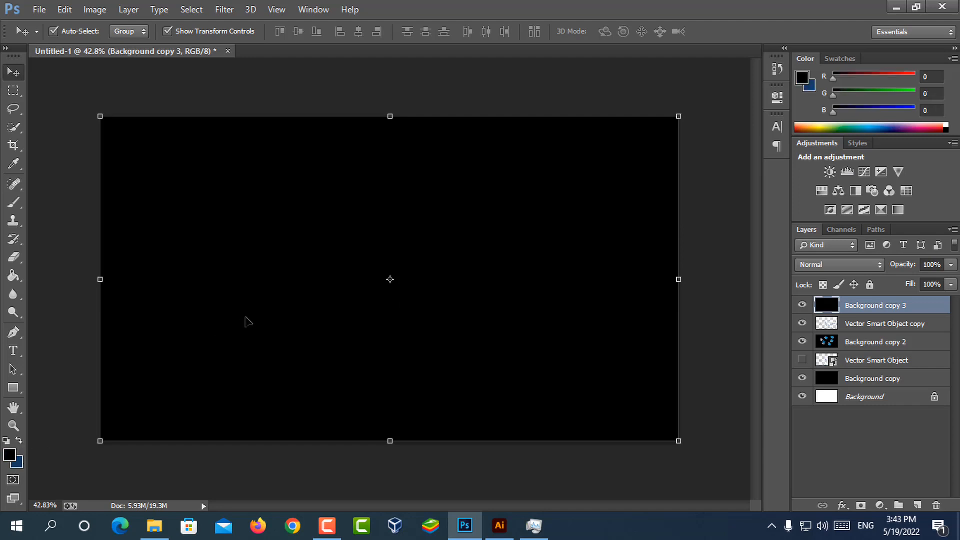
key(ctrl+BackSpace)
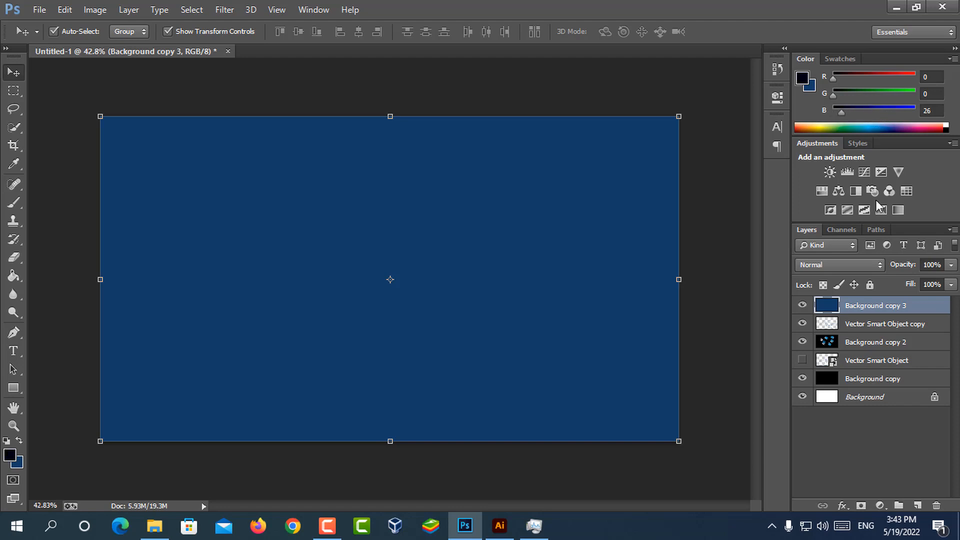
Step: Set the foreground colour to a near-black navy (RGB 3, 3, 25) and return to the Move tool
click(803, 78)
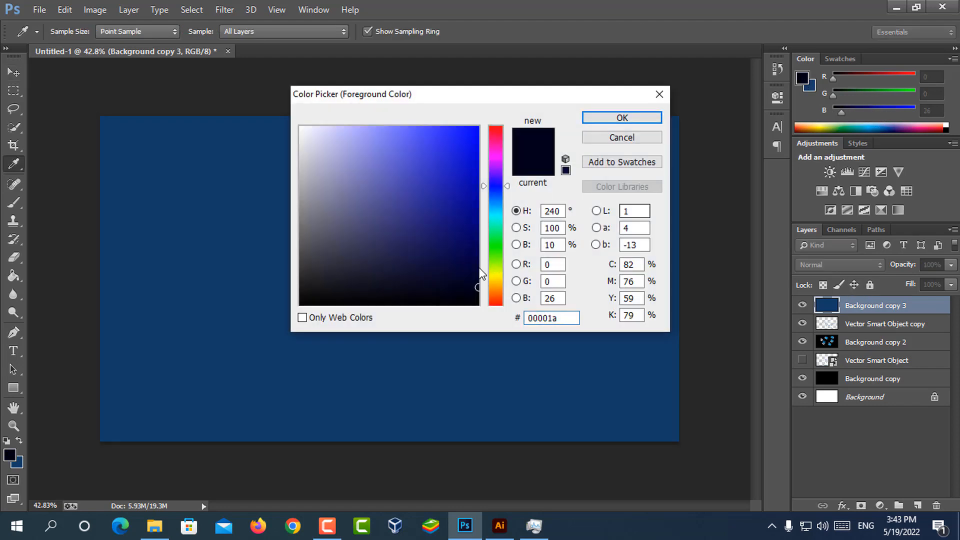
drag(480, 280, 458, 288)
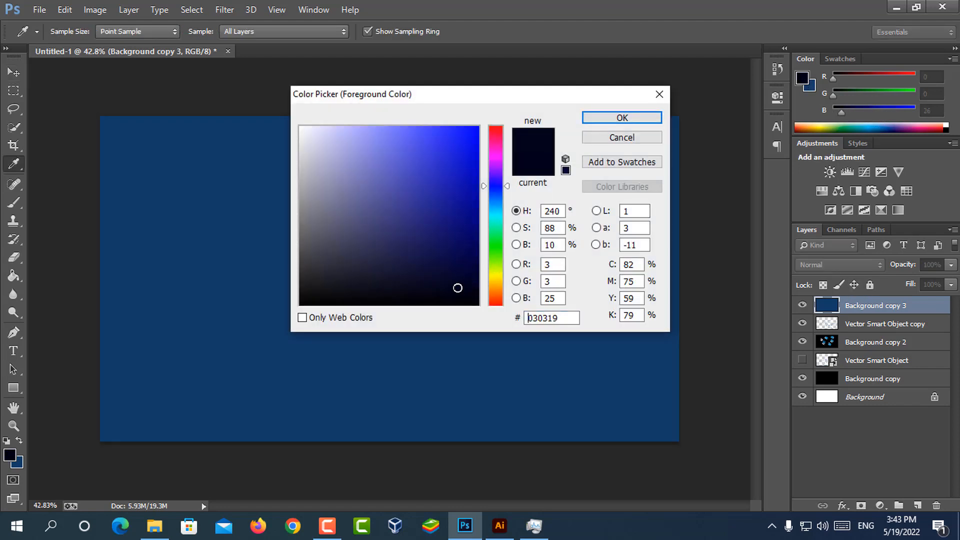
click(622, 118)
key(v)
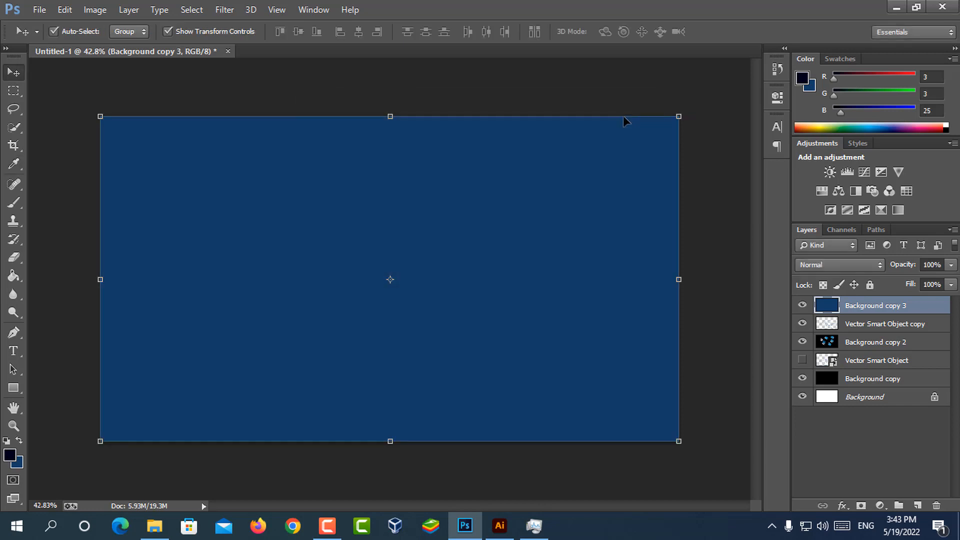
Step: Swap the foreground and background colours, fill the Background copy 3 layer with the near-black navy, and deselect the layer
click(29, 433)
click(19, 440)
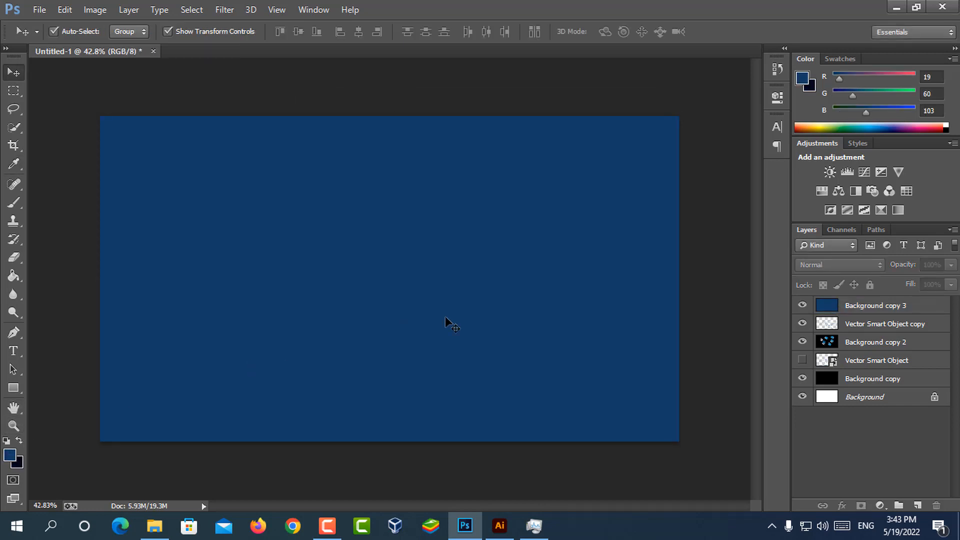
click(842, 303)
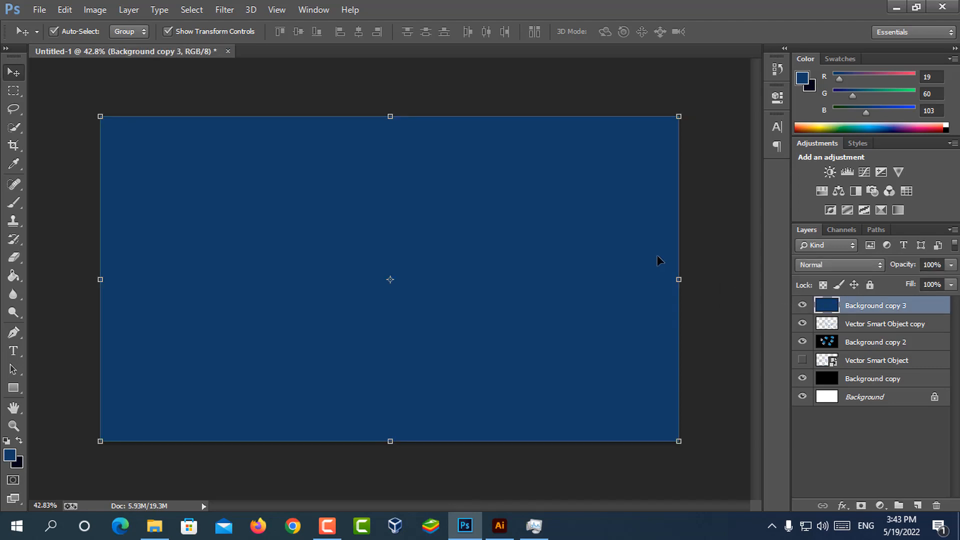
key(ctrl+BackSpace)
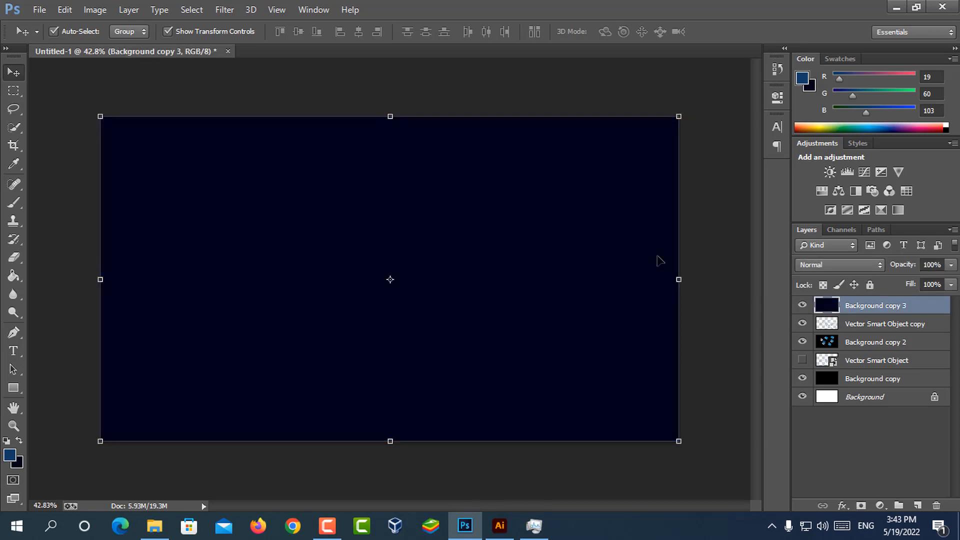
click(720, 278)
Step: Set the Background copy 3 layer's blend mode to Overlay and its opacity to 41%, leaving the layer deselected
click(855, 306)
click(849, 264)
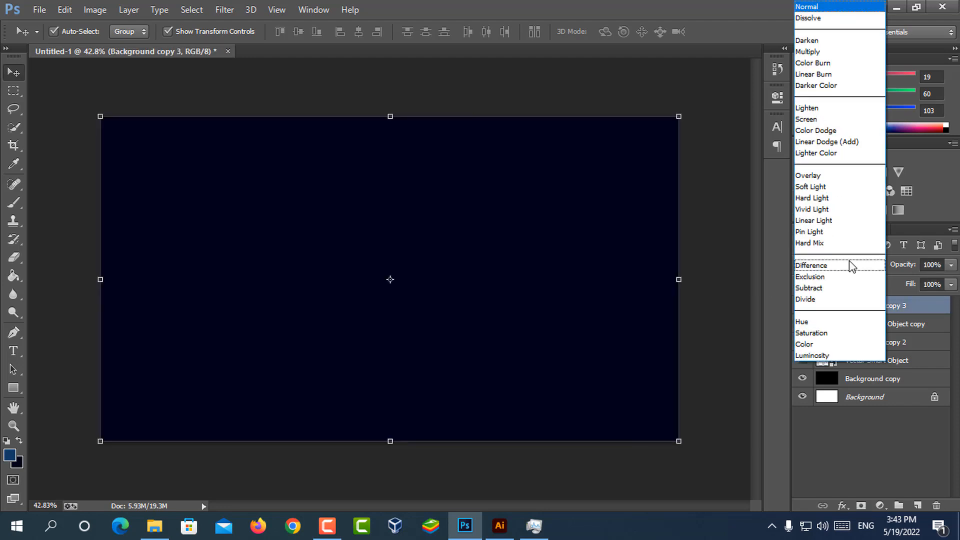
click(817, 175)
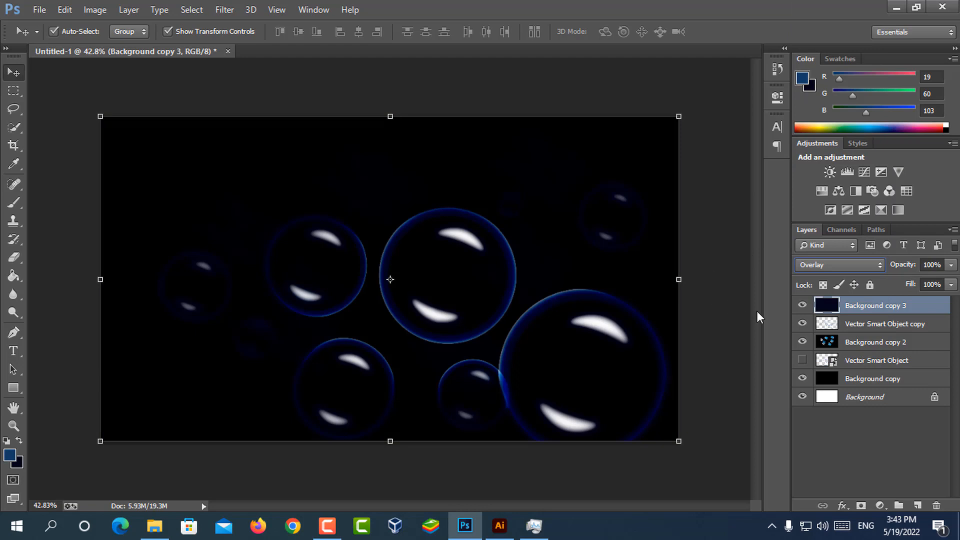
drag(913, 268, 904, 265)
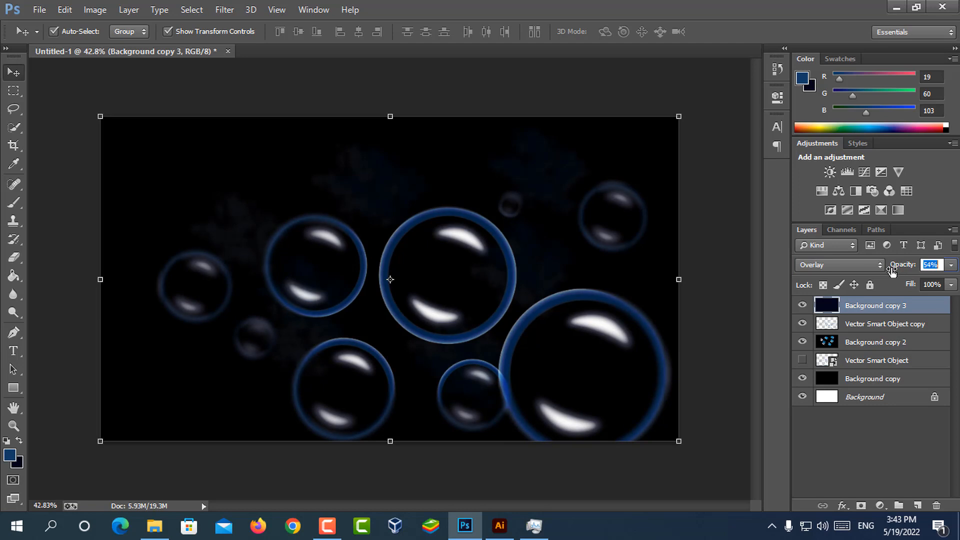
drag(891, 271, 893, 270)
drag(906, 268, 901, 269)
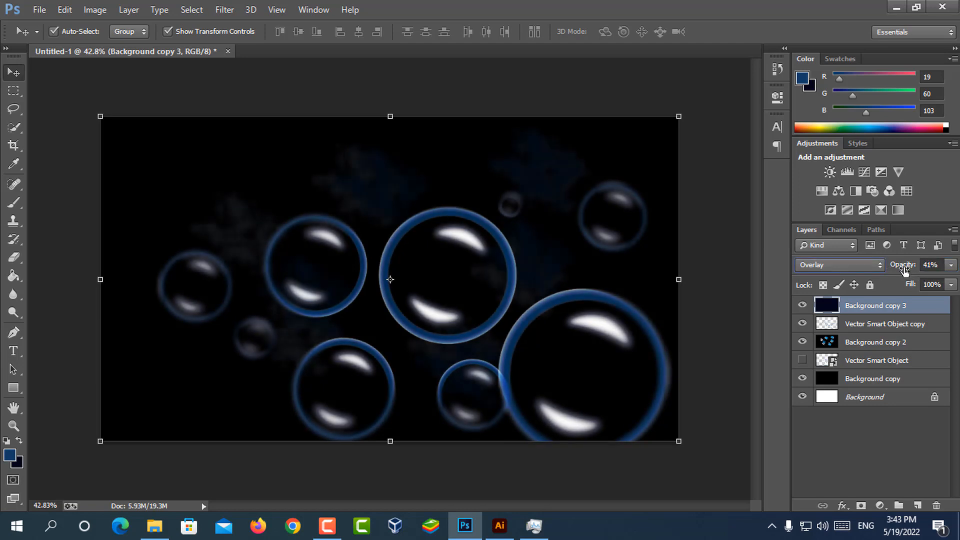
click(710, 231)
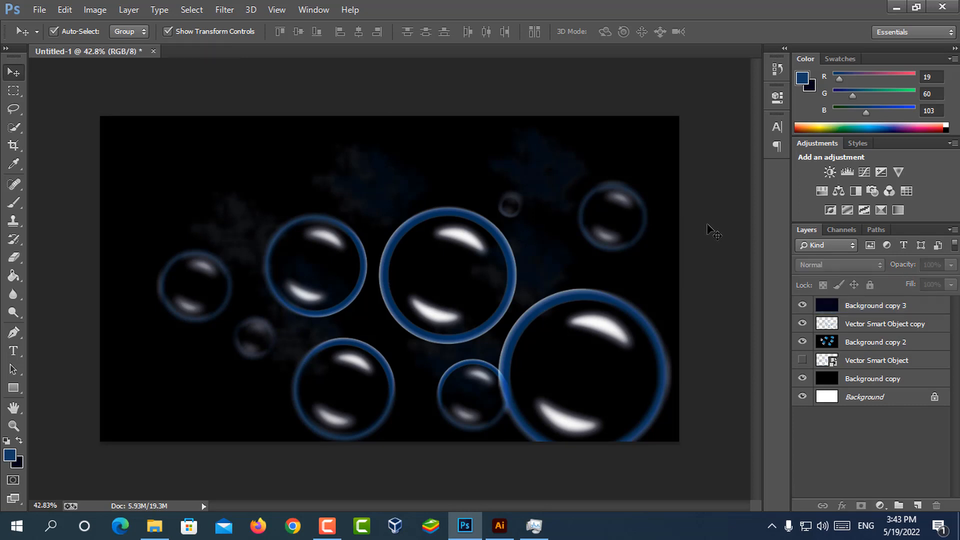